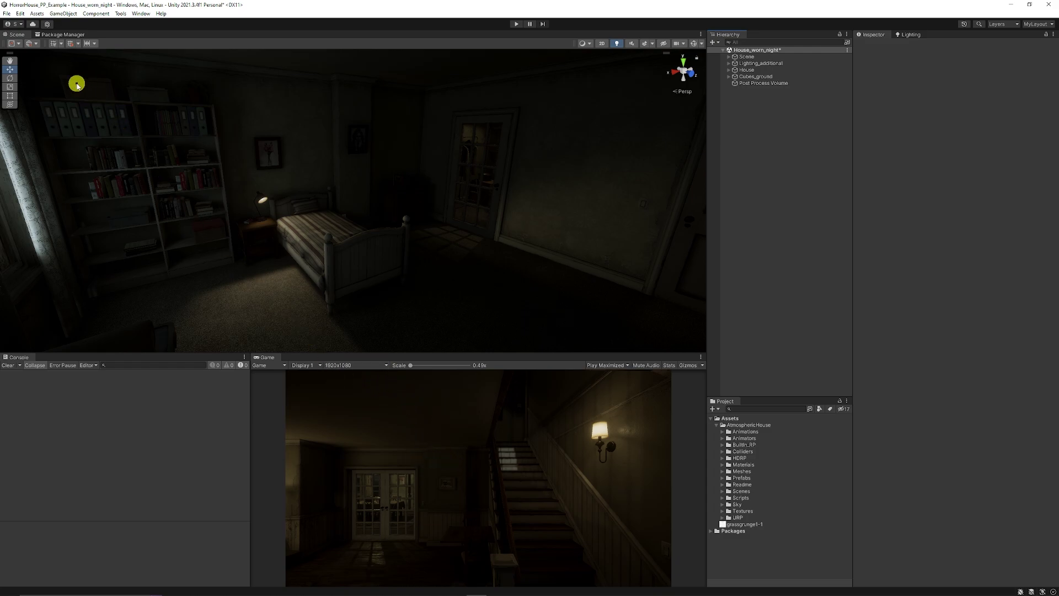
Step: Browse the top menus, view the Player page in Project Settings, then close it
{"action": "left_click", "coordinate": [21, 14]}
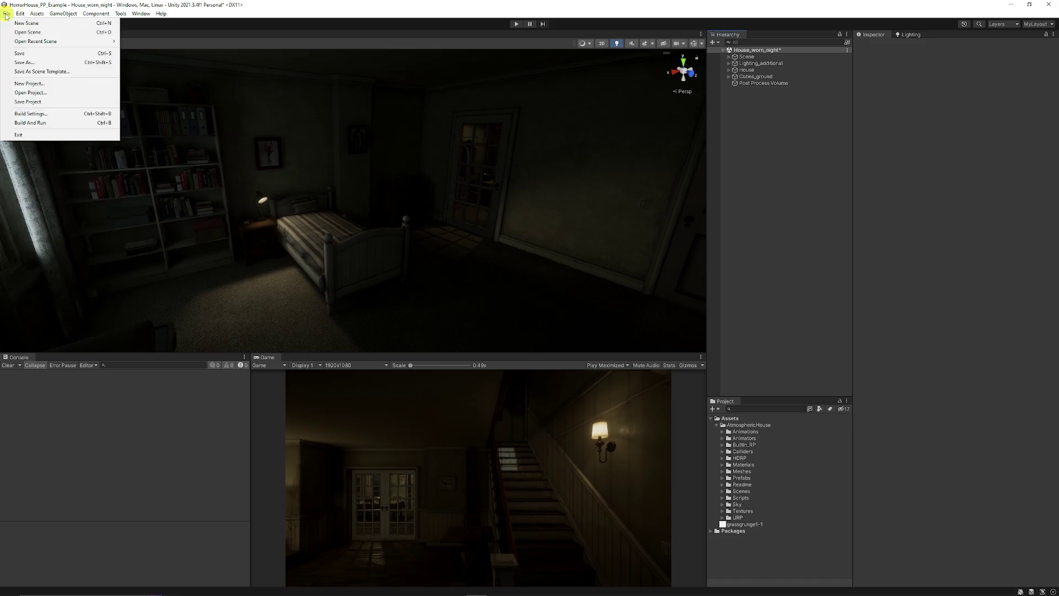
{"action": "left_click", "coordinate": [35, 14]}
{"action": "mouse_move", "coordinate": [22, 15]}
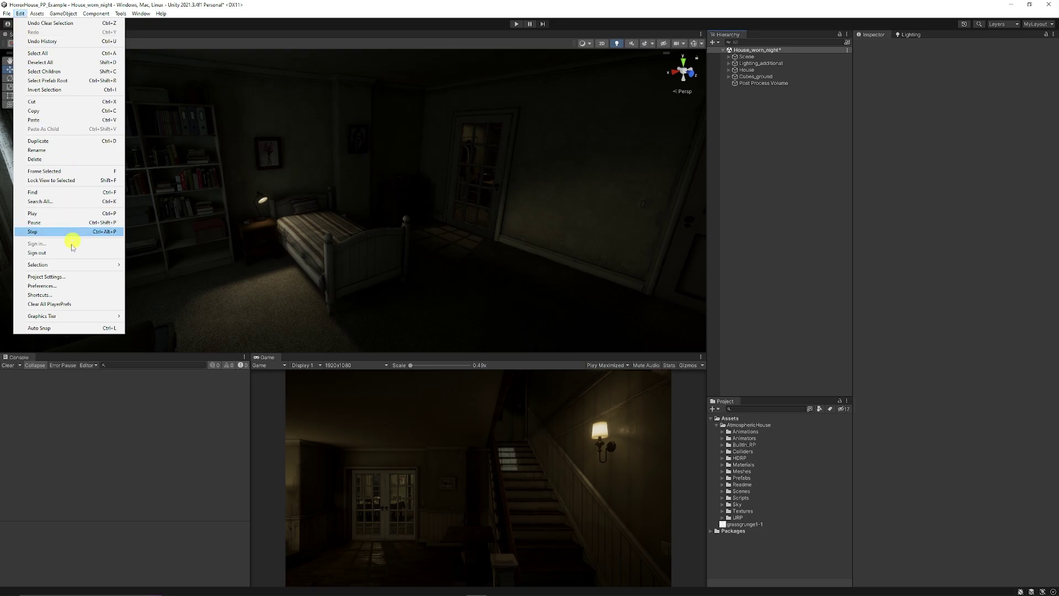
{"action": "left_click", "coordinate": [64, 276]}
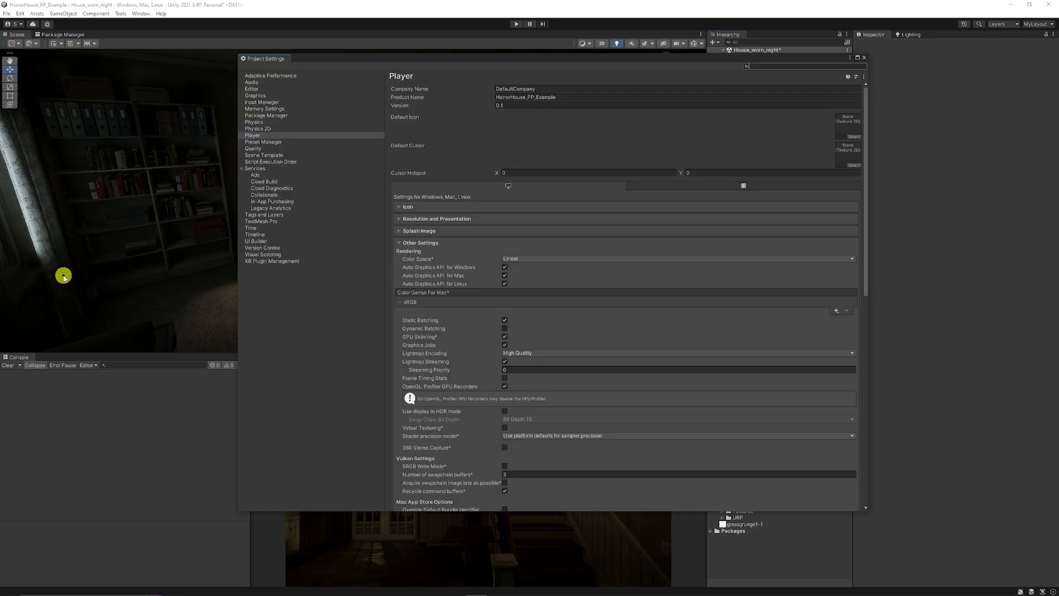
{"action": "left_click", "coordinate": [252, 136]}
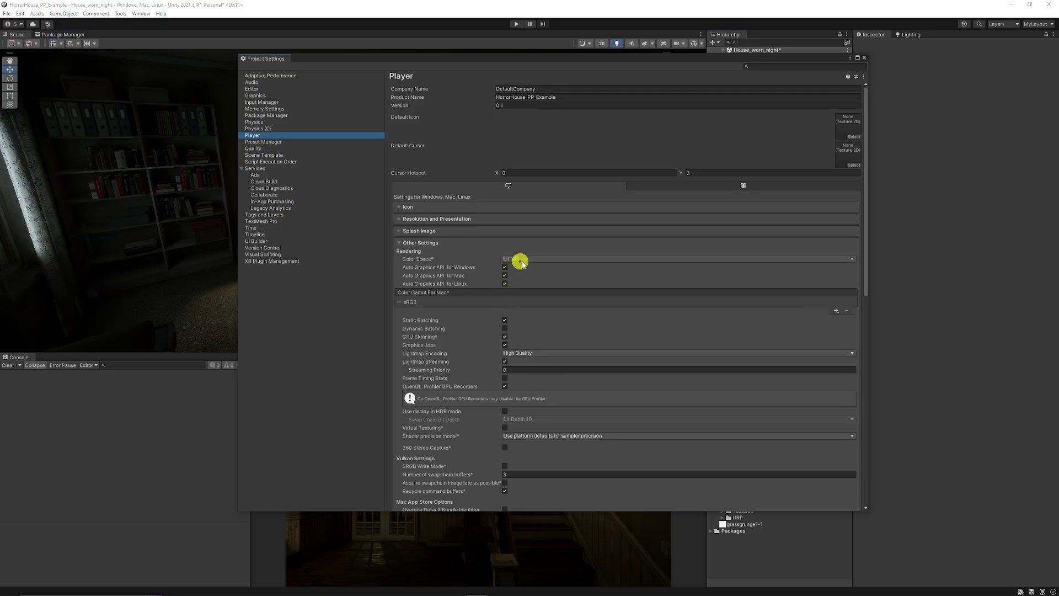
{"action": "left_click", "coordinate": [866, 58]}
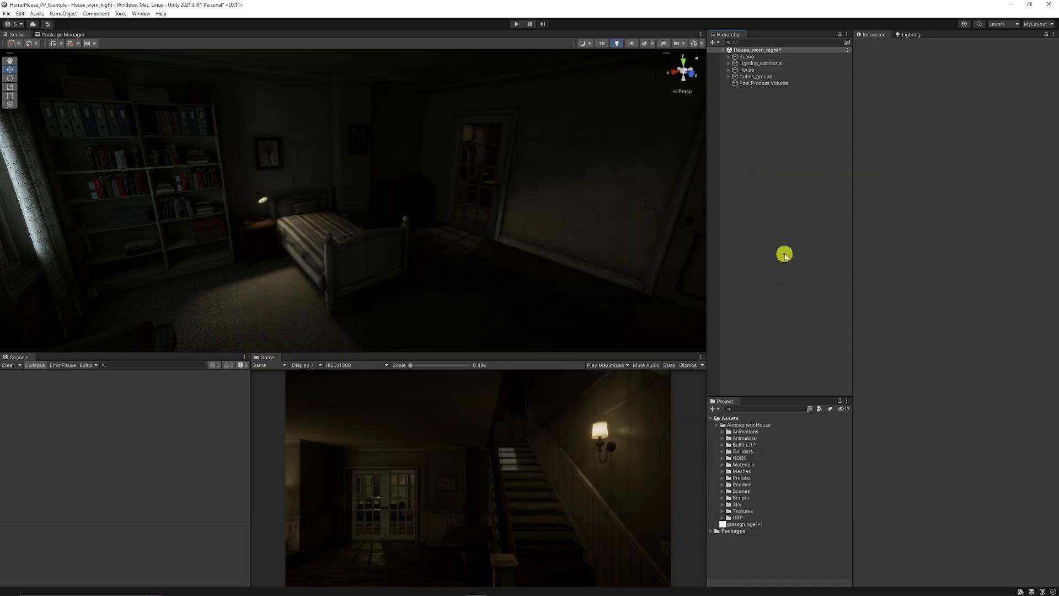
Step: Show the Post Processing 3.2.2 details in Package Manager, then return to the Scene view
{"action": "left_click", "coordinate": [62, 34]}
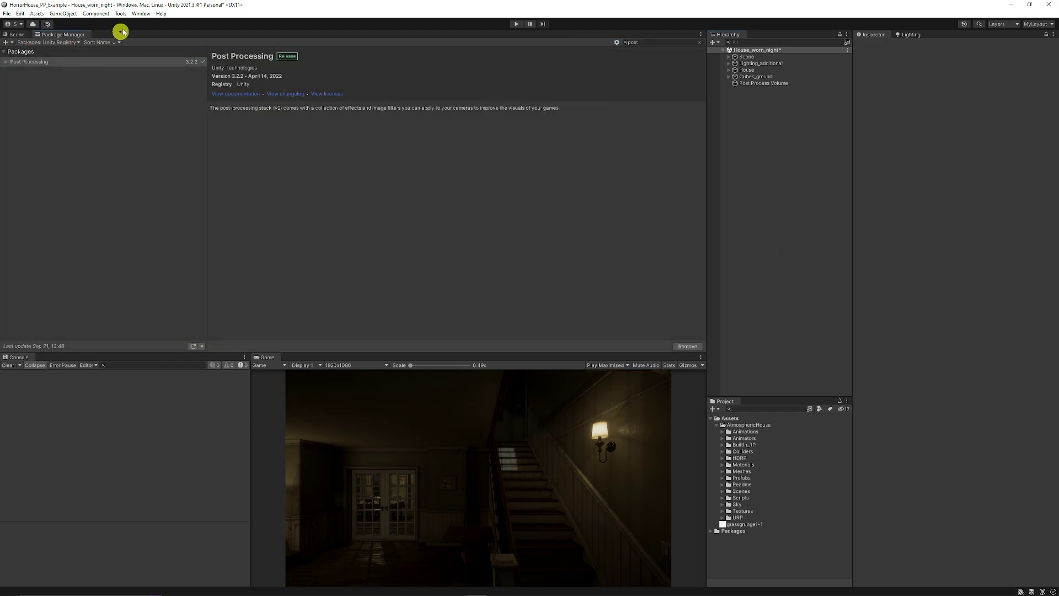
{"action": "left_click", "coordinate": [140, 13]}
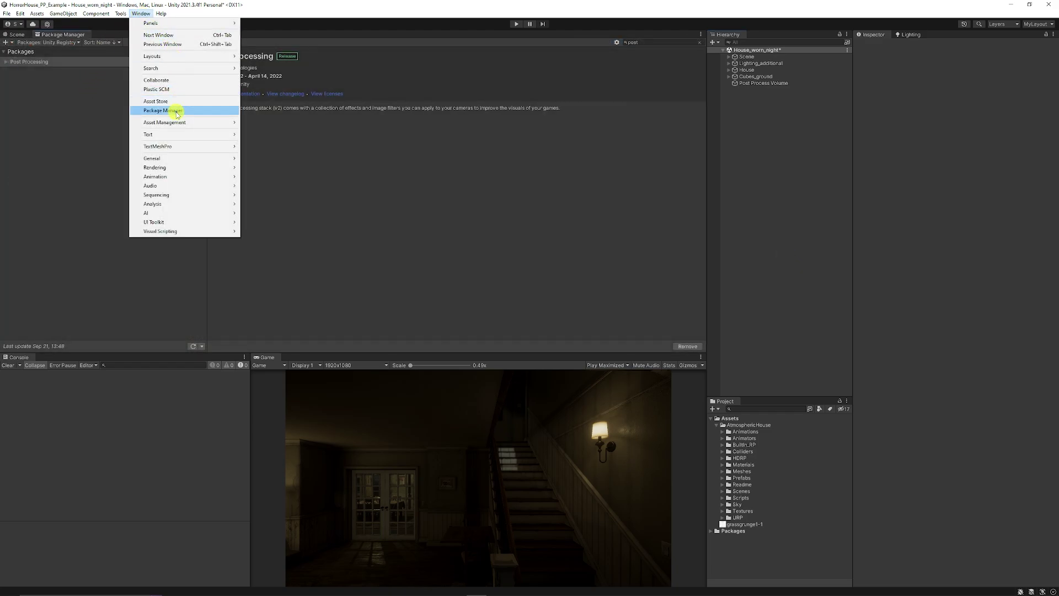
{"action": "left_click", "coordinate": [83, 83]}
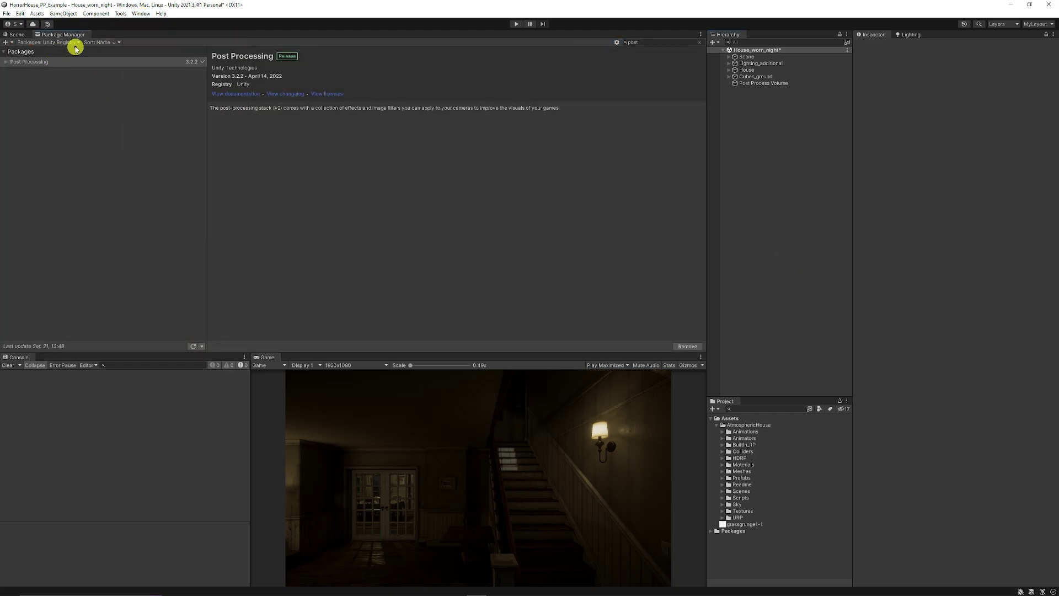
{"action": "left_click", "coordinate": [64, 42]}
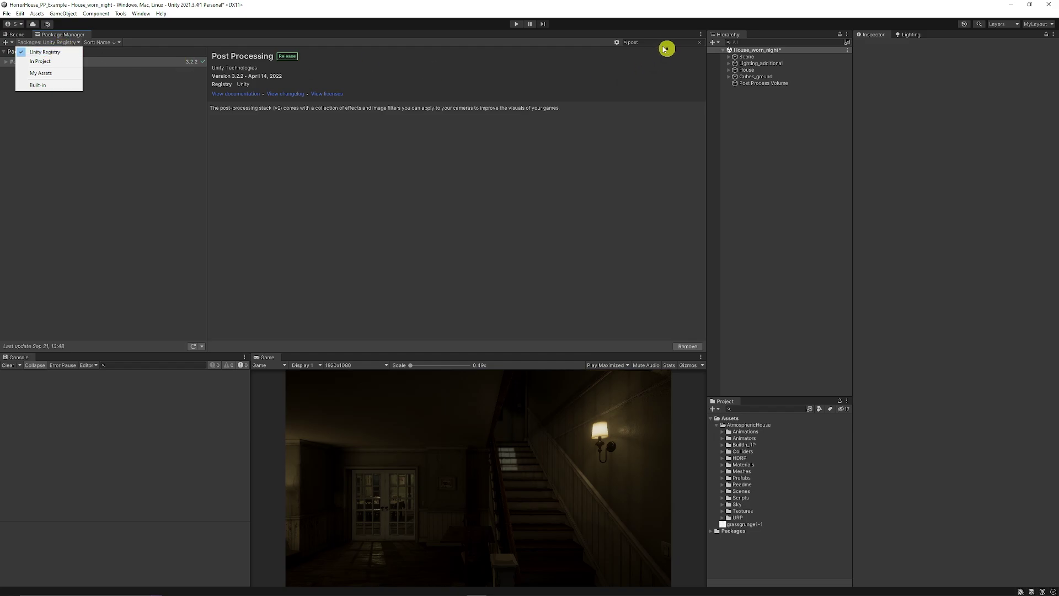
{"action": "left_click", "coordinate": [72, 128]}
{"action": "left_click", "coordinate": [38, 65]}
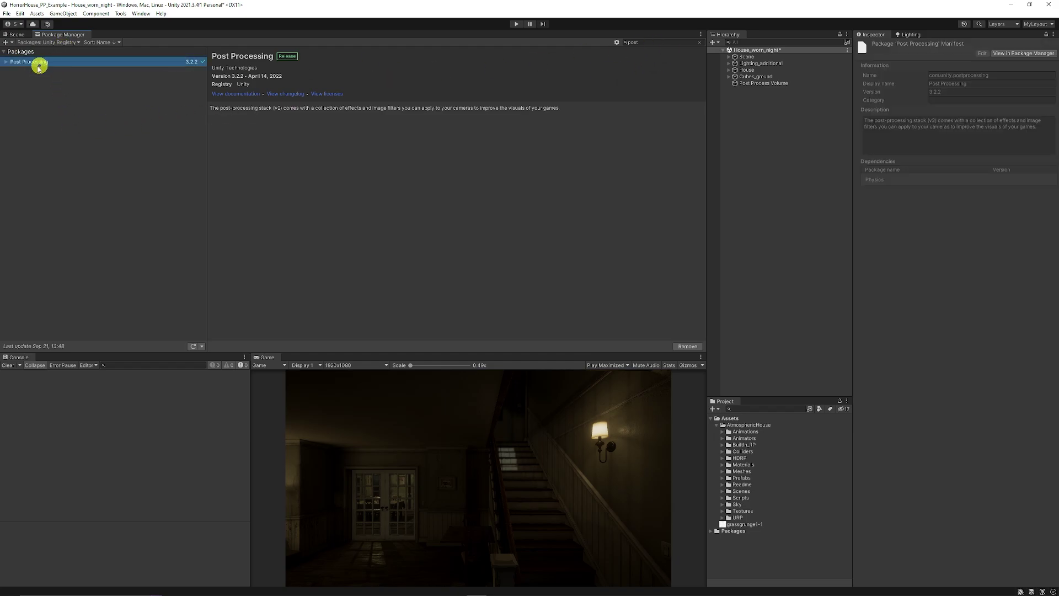
{"action": "left_click", "coordinate": [16, 35]}
Step: Select FPS Camera under FPS Controller and confirm its Post-process Layer uses the PP layer
{"action": "left_click", "coordinate": [728, 56]}
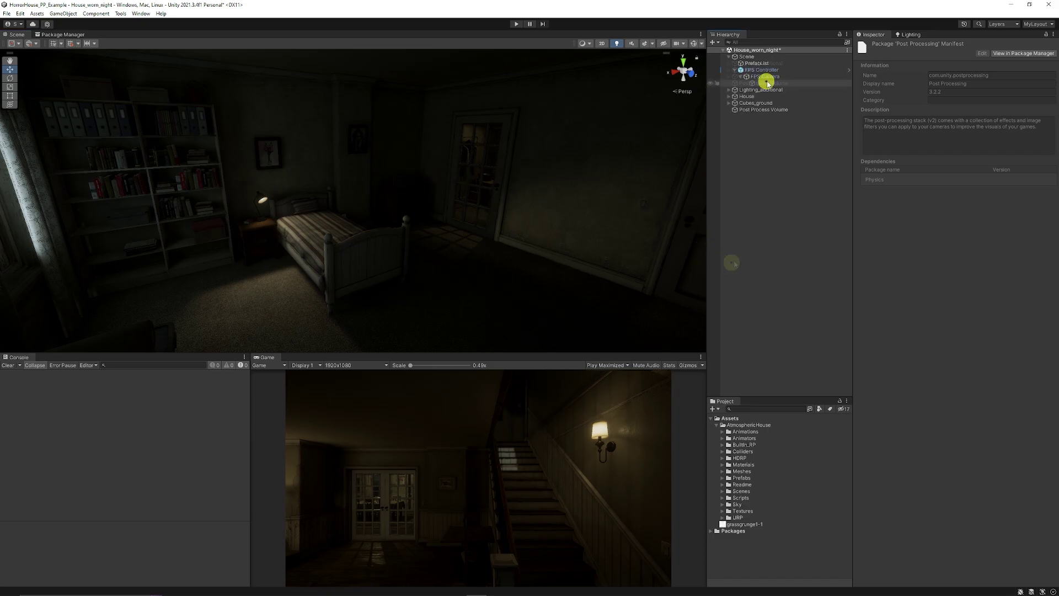
{"action": "left_click", "coordinate": [765, 76]}
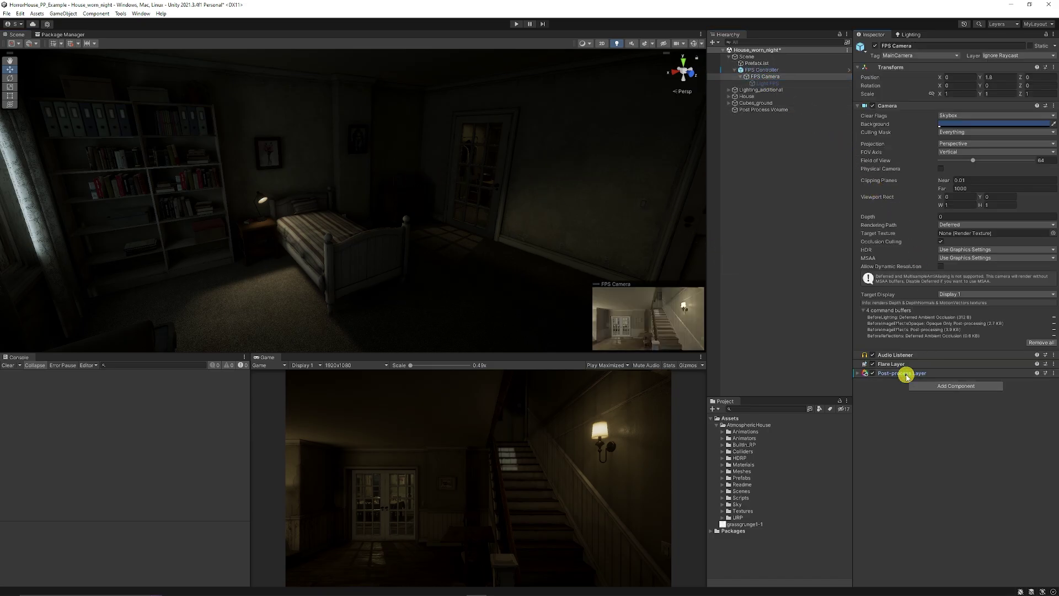
{"action": "left_click", "coordinate": [908, 373]}
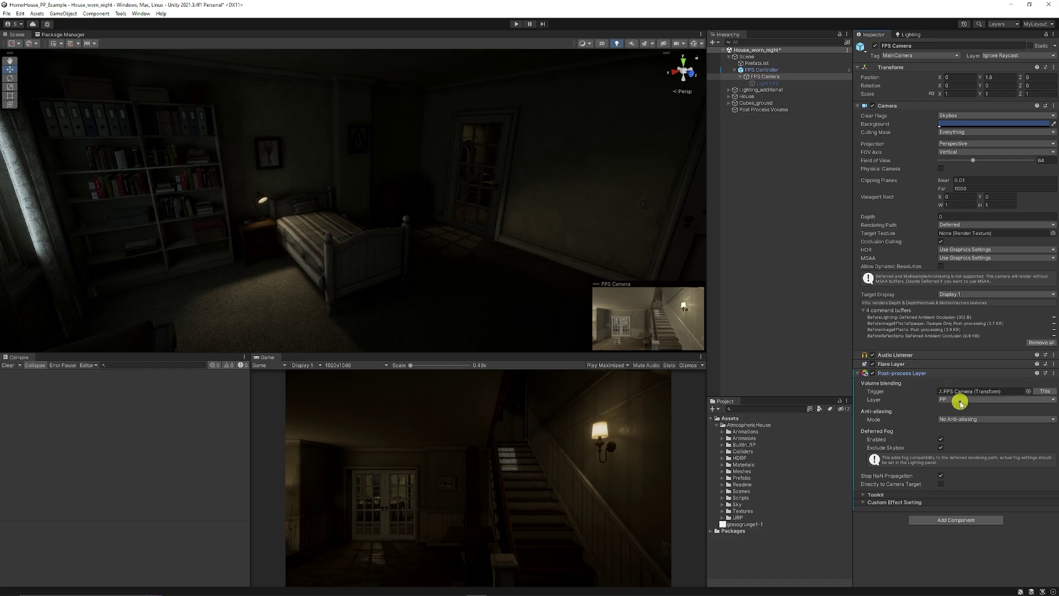
{"action": "left_click", "coordinate": [949, 400]}
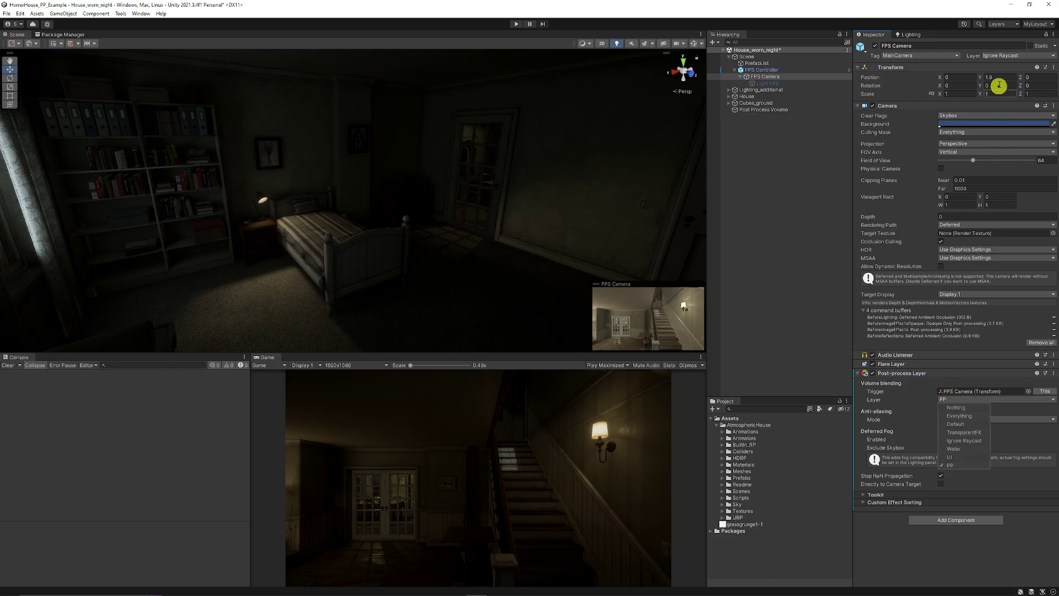
{"action": "left_click", "coordinate": [1009, 56]}
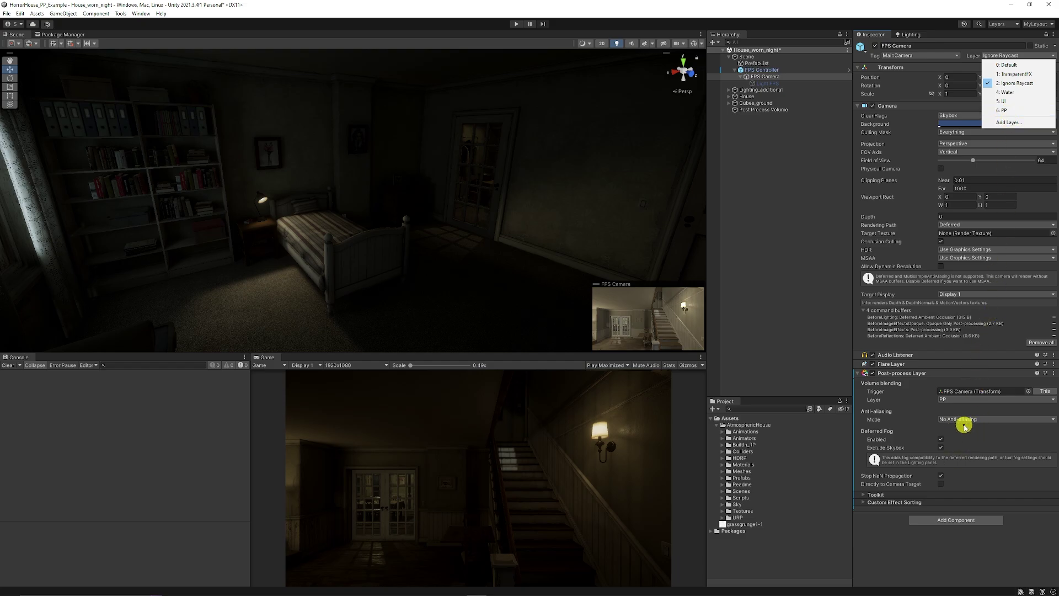
Step: Inspect the Post Process Volume's options and components, collapsing its Bloom override
{"action": "left_click", "coordinate": [772, 109]}
{"action": "right_click", "coordinate": [759, 152]}
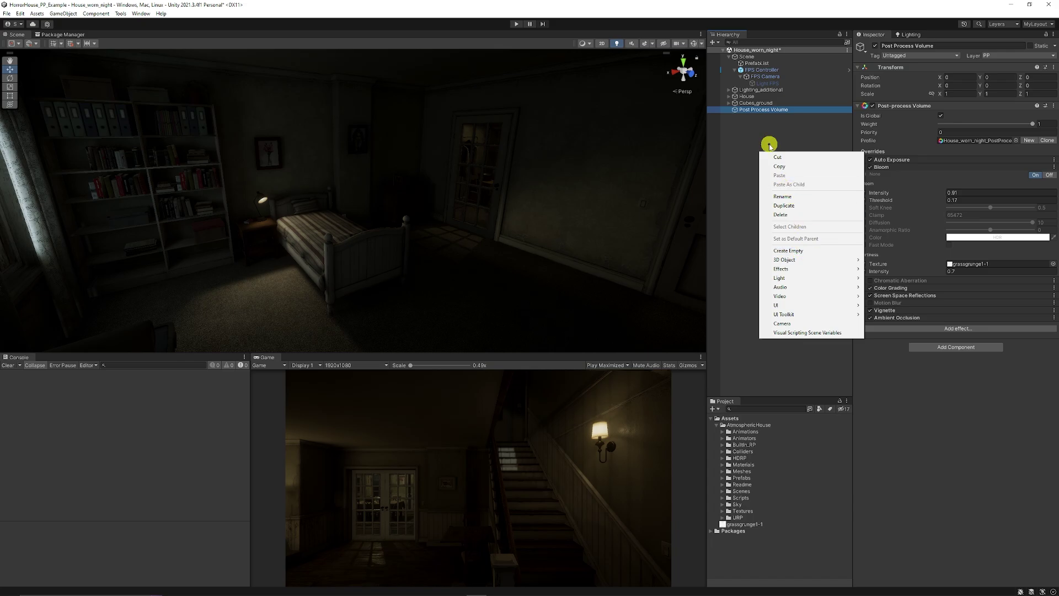
{"action": "left_click", "coordinate": [767, 142]}
{"action": "left_click", "coordinate": [765, 110]}
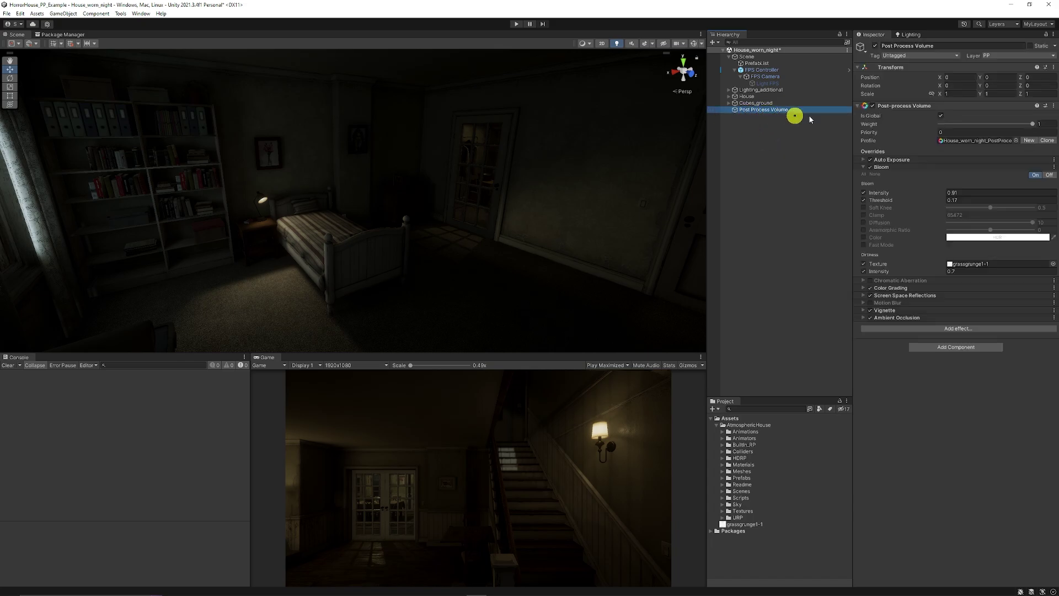
{"action": "left_click", "coordinate": [957, 347]}
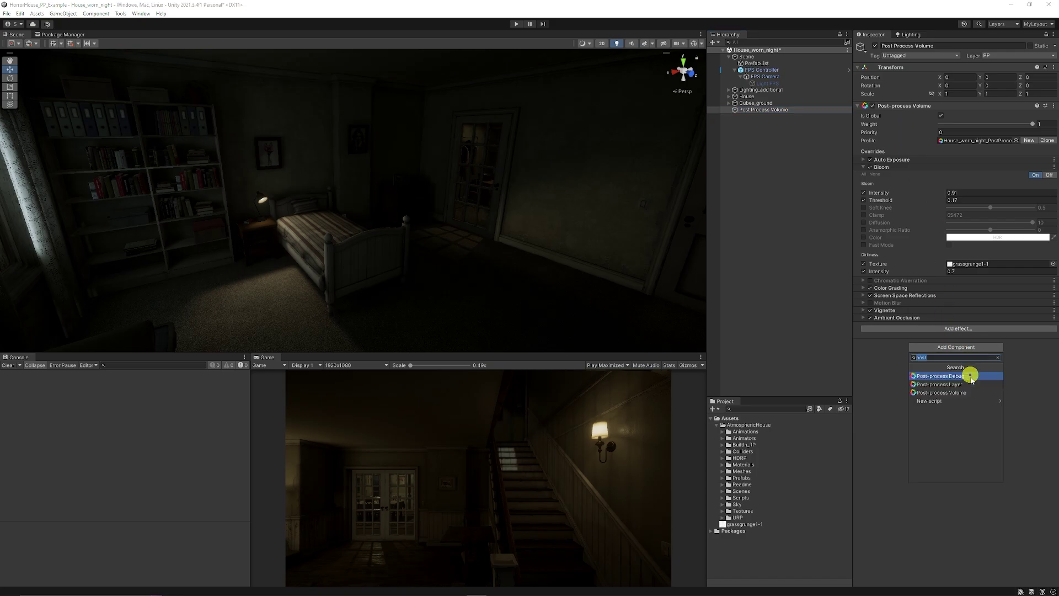
{"action": "left_click", "coordinate": [788, 271]}
{"action": "left_click", "coordinate": [773, 110]}
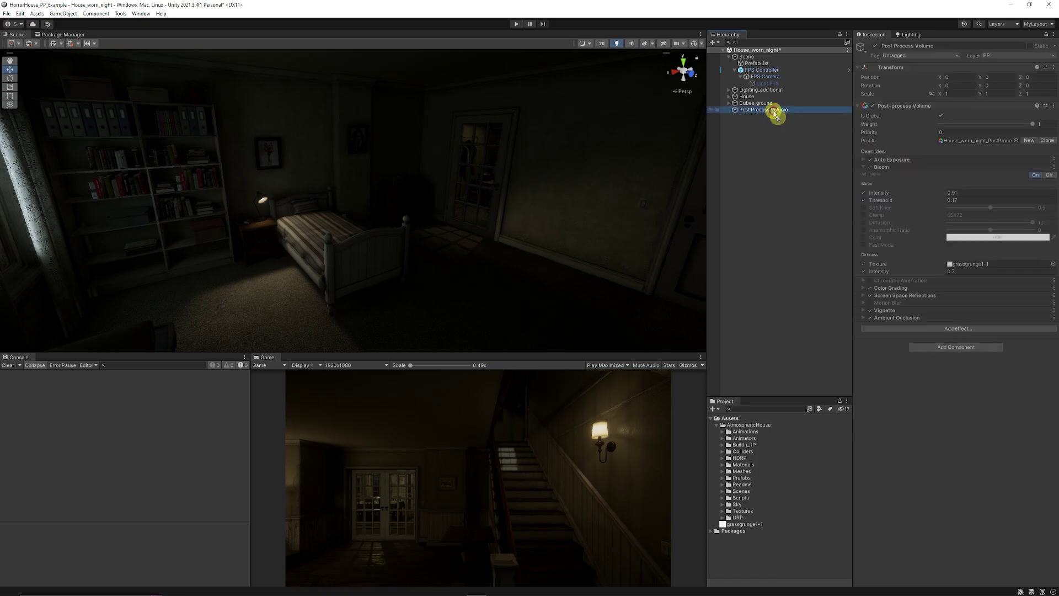
{"action": "left_click", "coordinate": [886, 167]}
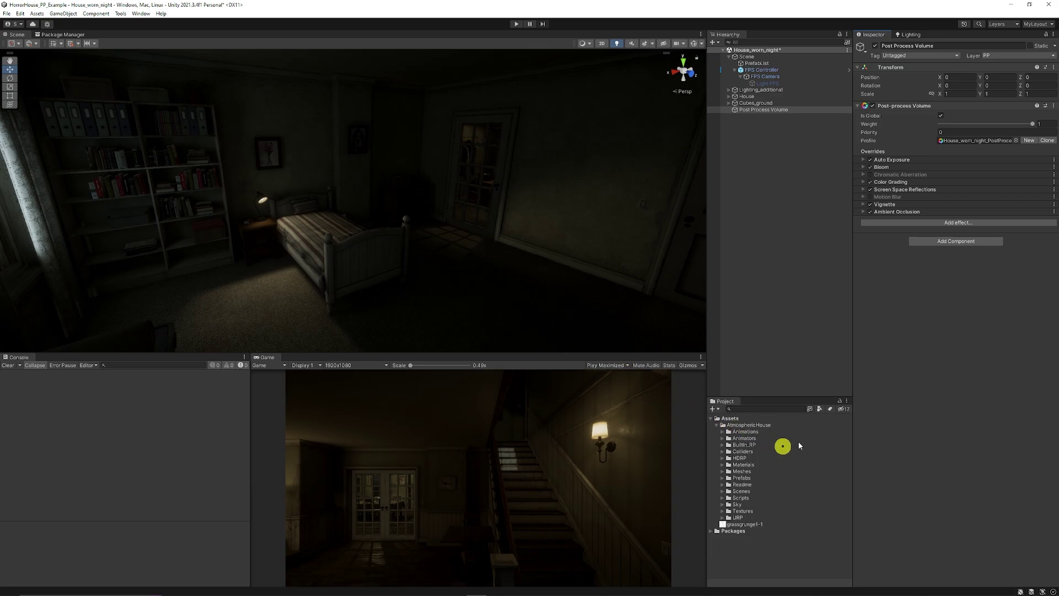
Step: Set the volume's Profile to None and orbit the scene around the house
{"action": "left_click", "coordinate": [1017, 142]}
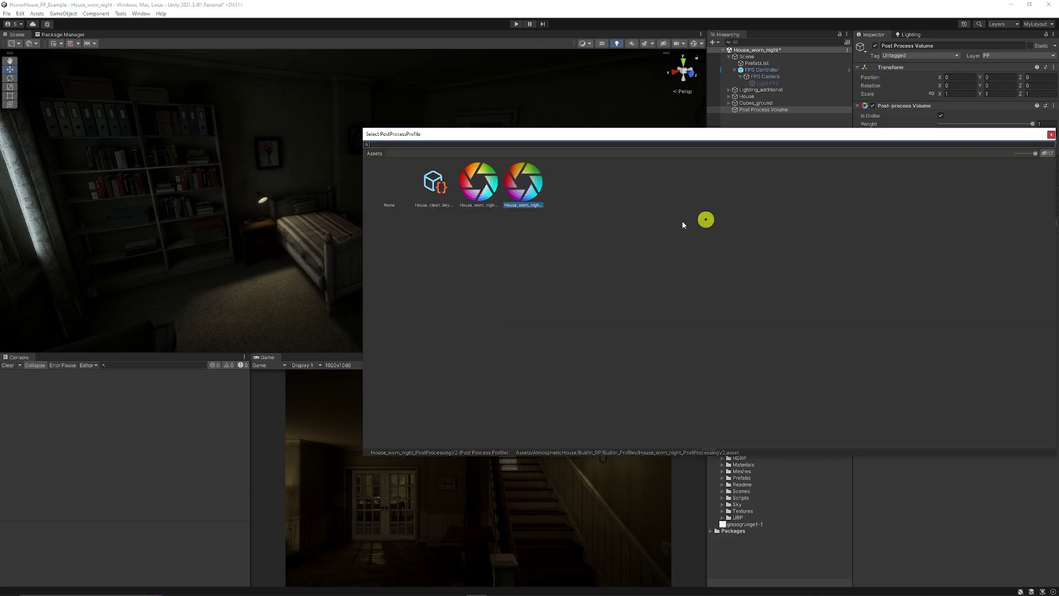
{"action": "double_click", "coordinate": [386, 186]}
{"action": "right_click_drag", "start_coordinate": [527, 251], "coordinate": [404, 302]}
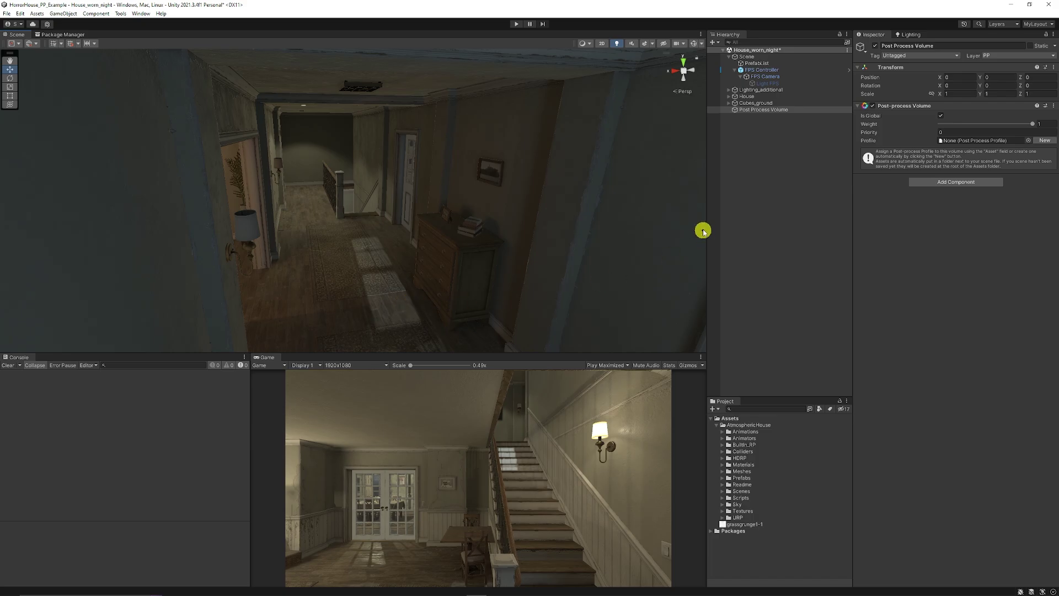
Step: Create a new volume profile named Tutorial_Profile and add Ambient Occlusion to it
{"action": "left_click", "coordinate": [1044, 141]}
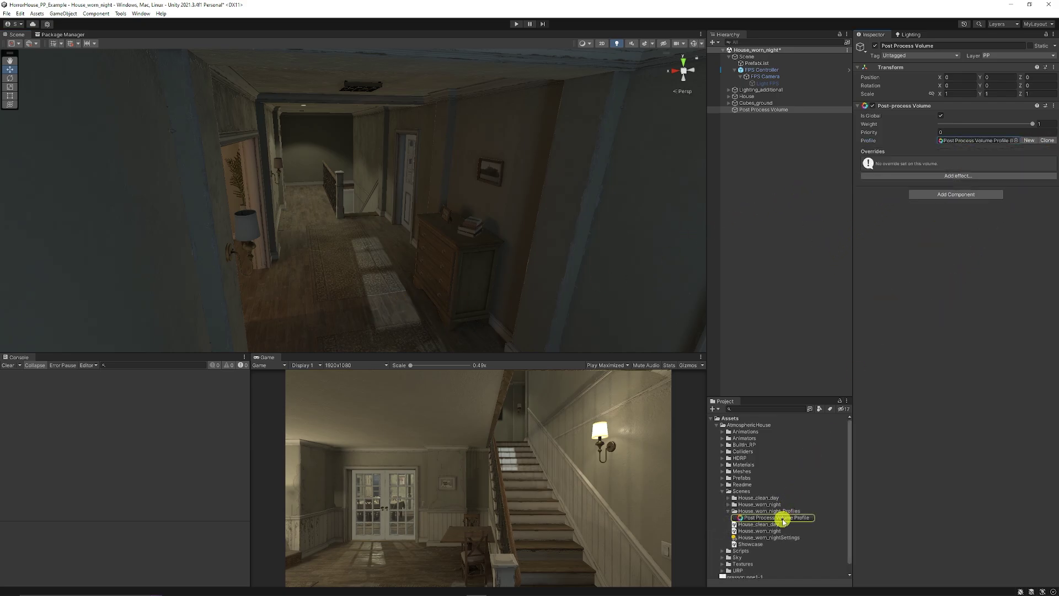
{"action": "left_click", "coordinate": [783, 518]}
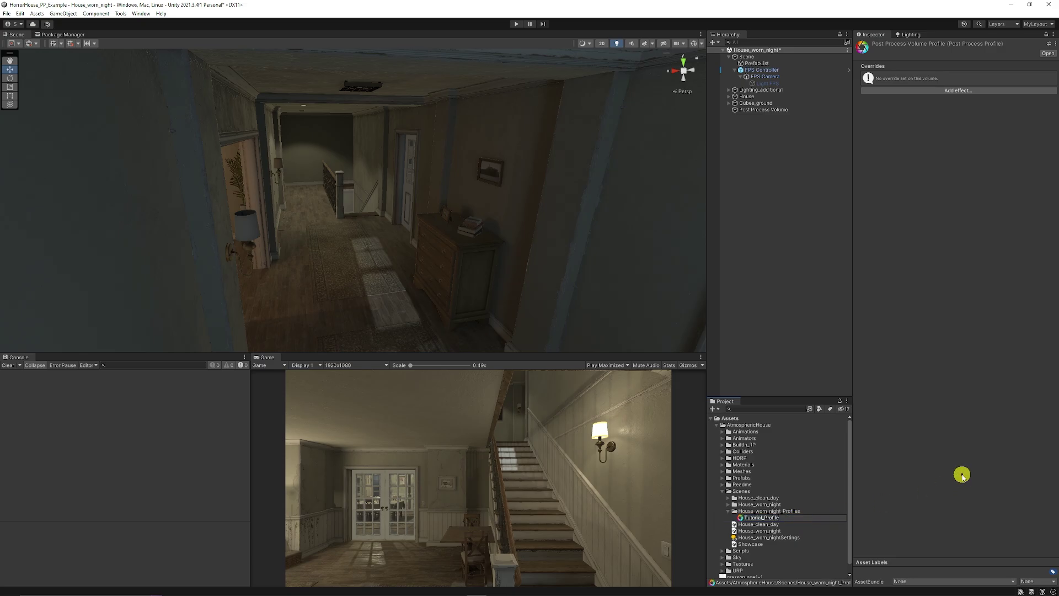
{"action": "key", "text": "Return"}
{"action": "left_click", "coordinate": [930, 93]}
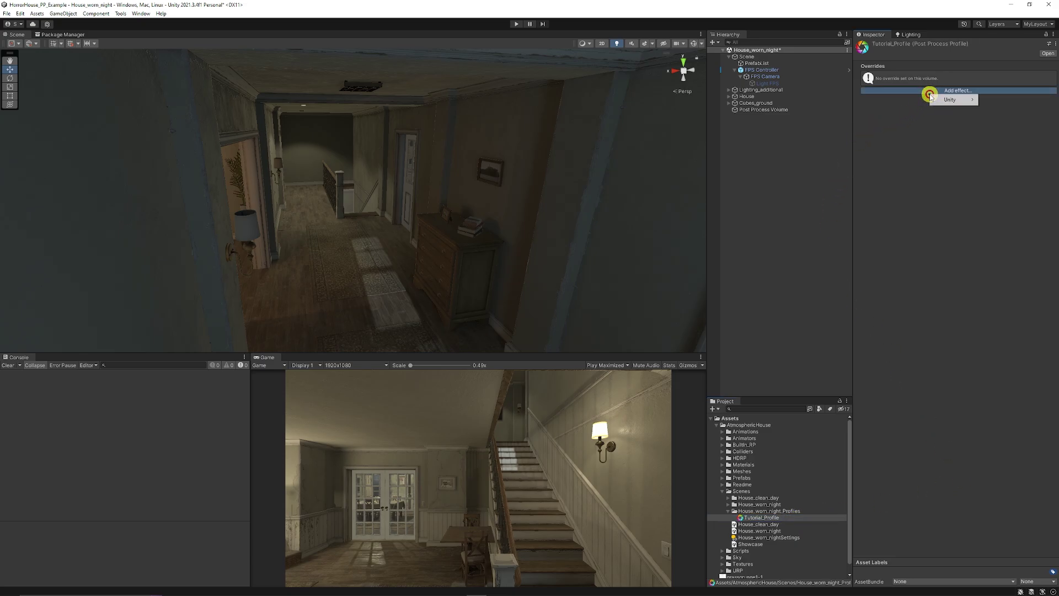
{"action": "mouse_move", "coordinate": [956, 100]}
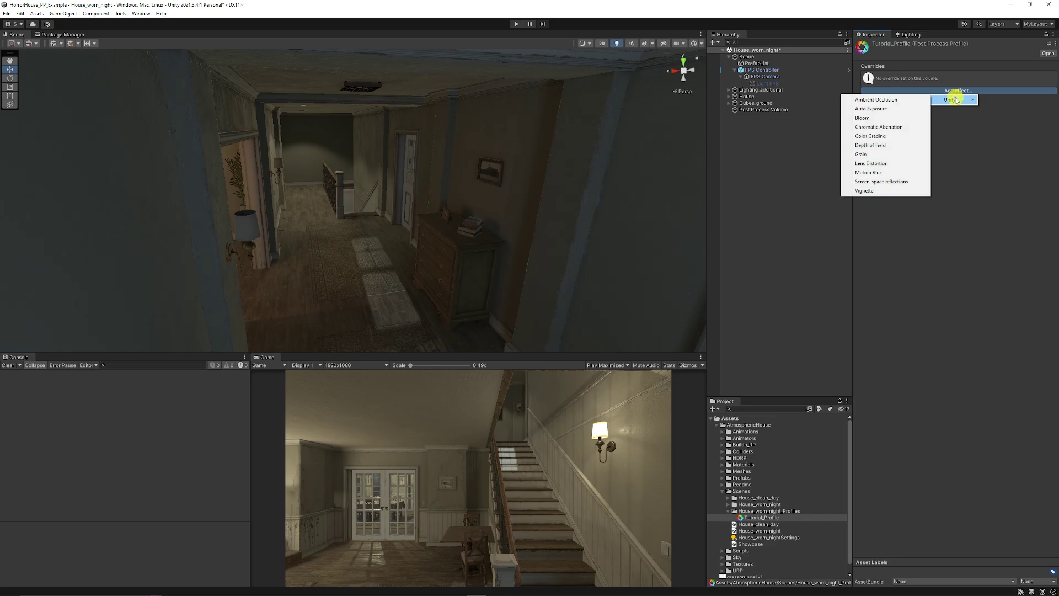
{"action": "left_click", "coordinate": [907, 100]}
Step: Override Ambient Occlusion mode to Scalable Ambient Obscurance with a low intensity
{"action": "left_click", "coordinate": [900, 74]}
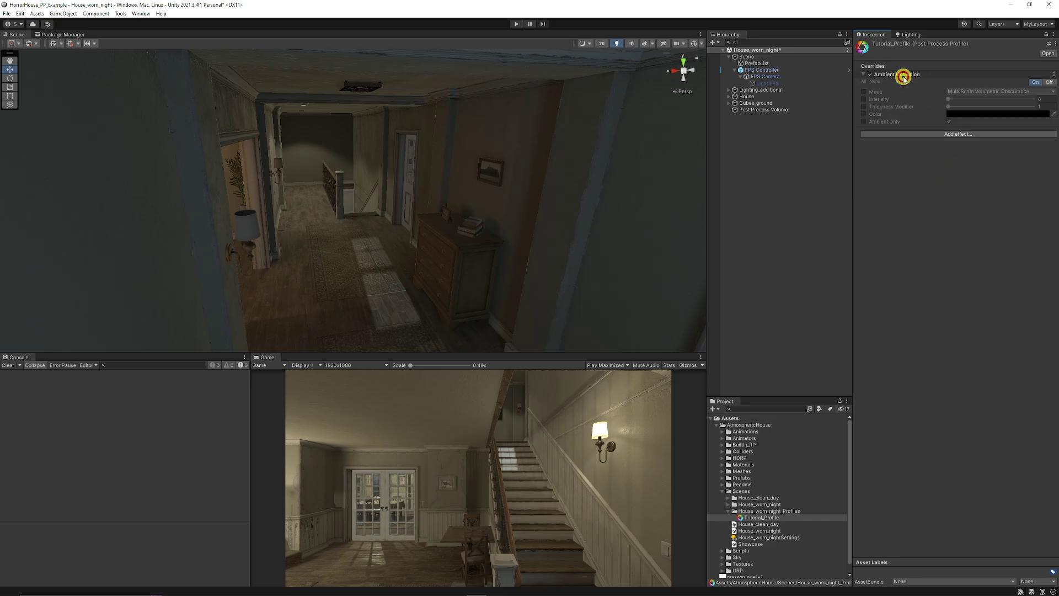
{"action": "left_click", "coordinate": [864, 91]}
{"action": "left_click", "coordinate": [957, 95]}
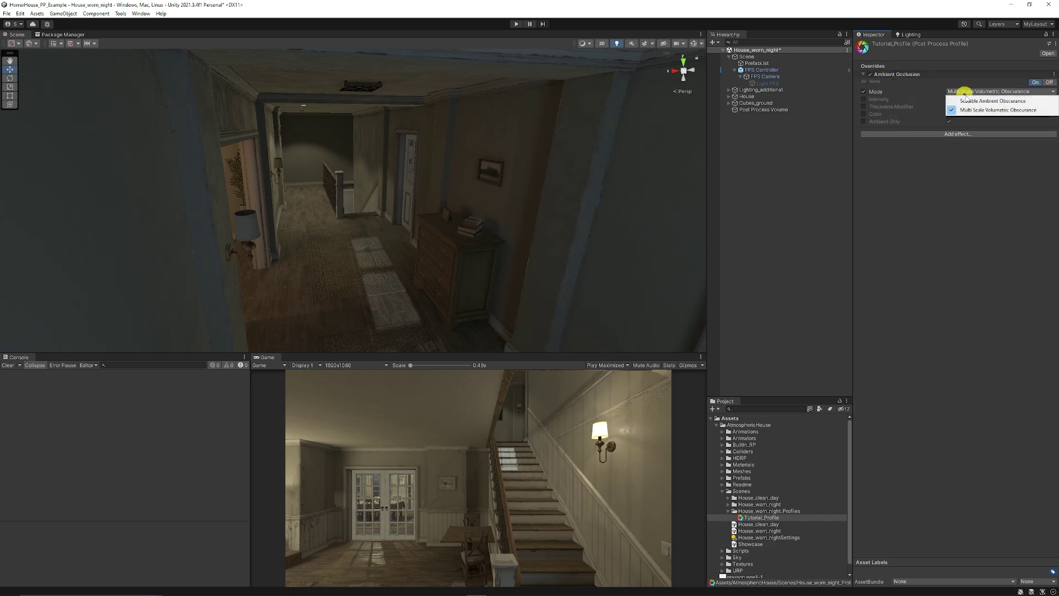
{"action": "left_click", "coordinate": [988, 101]}
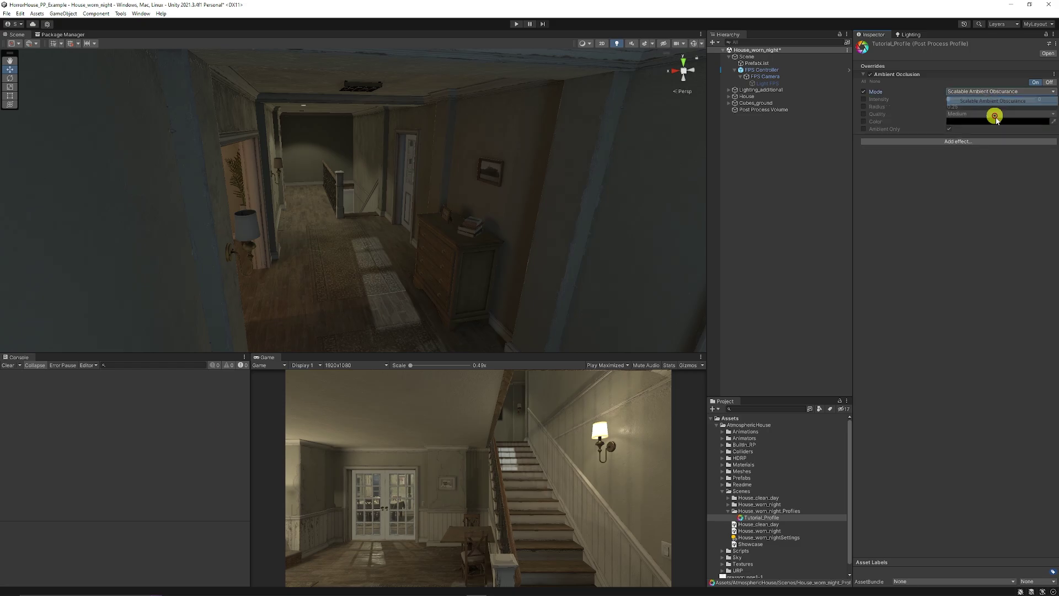
{"action": "left_click", "coordinate": [865, 100]}
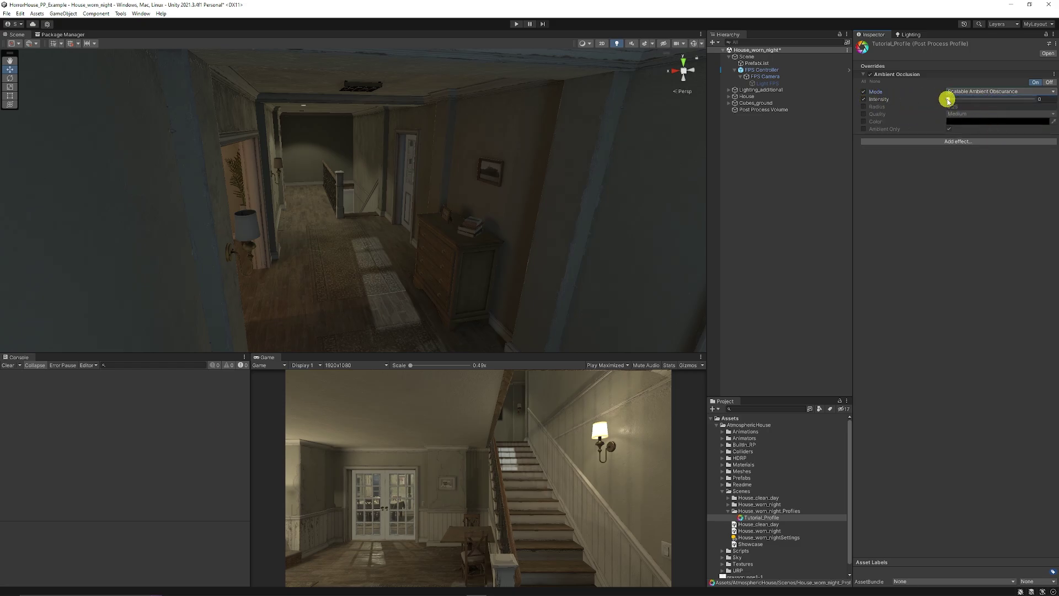
{"action": "mouse_move", "coordinate": [950, 100]}
{"action": "left_mouse_down"}
{"action": "mouse_move", "coordinate": [969, 102]}
{"action": "mouse_move", "coordinate": [951, 107]}
{"action": "left_mouse_up"}
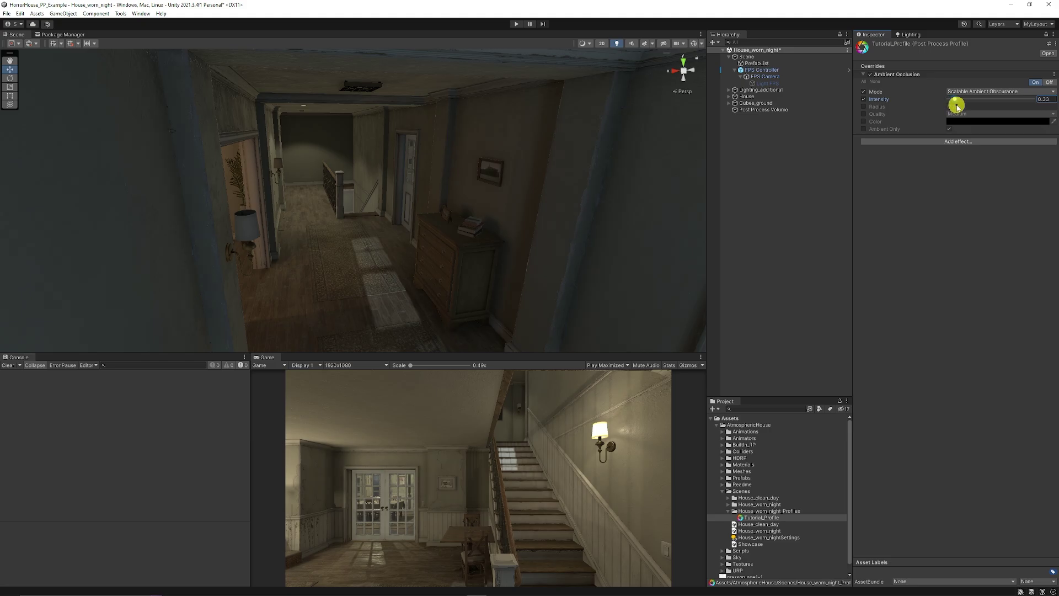
{"action": "left_click_drag", "start_coordinate": [955, 106], "coordinate": [951, 107]}
Step: Toggle Ambient Occlusion off and on twice to compare, then collapse it
{"action": "left_click", "coordinate": [872, 75]}
{"action": "left_click", "coordinate": [872, 76]}
{"action": "left_click", "coordinate": [872, 75]}
{"action": "left_click", "coordinate": [872, 76]}
{"action": "left_click", "coordinate": [896, 74]}
{"action": "left_click", "coordinate": [960, 86]}
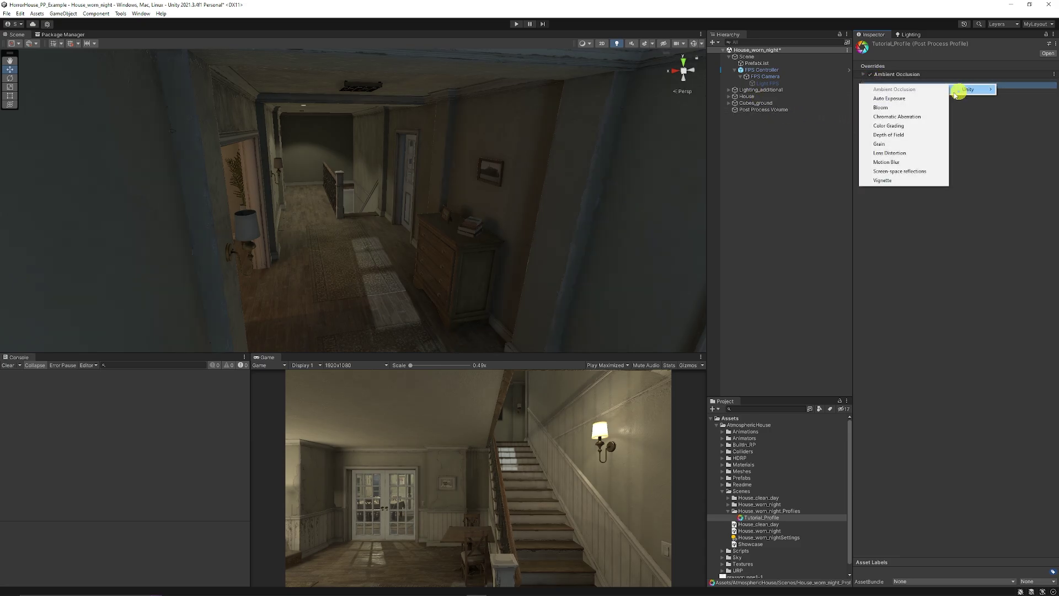
Step: From the Unity effects list, add Auto Exposure, Bloom, Color Grading, Screen-space reflections and Vignette
{"action": "left_click", "coordinate": [911, 99]}
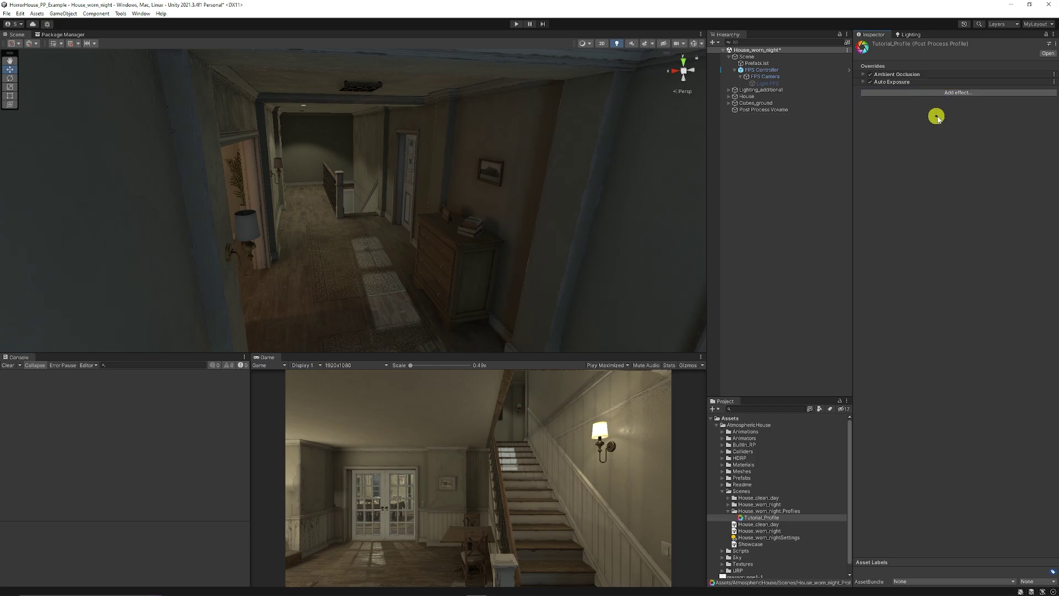
{"action": "left_click", "coordinate": [953, 92]}
{"action": "mouse_move", "coordinate": [962, 100]}
{"action": "left_click", "coordinate": [912, 118]}
{"action": "left_click", "coordinate": [957, 101]}
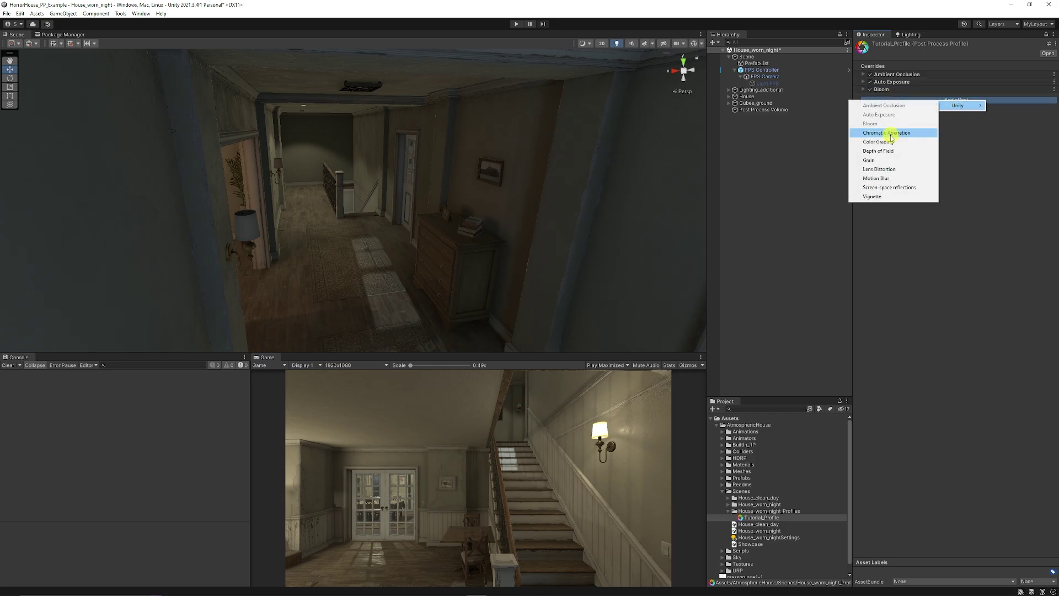
{"action": "left_click", "coordinate": [889, 142]}
{"action": "left_click", "coordinate": [910, 108]}
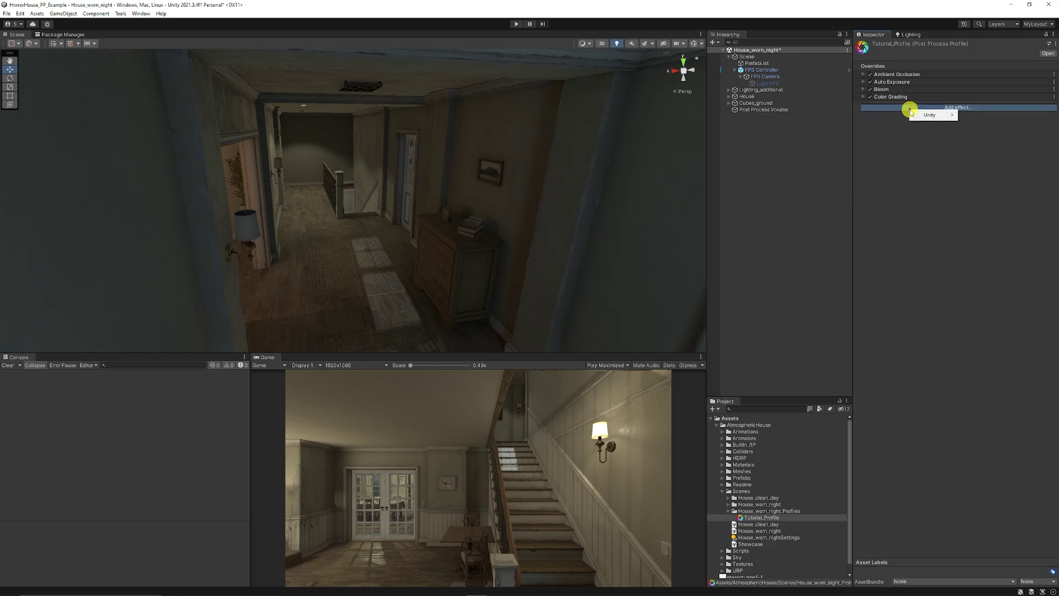
{"action": "mouse_move", "coordinate": [941, 114]}
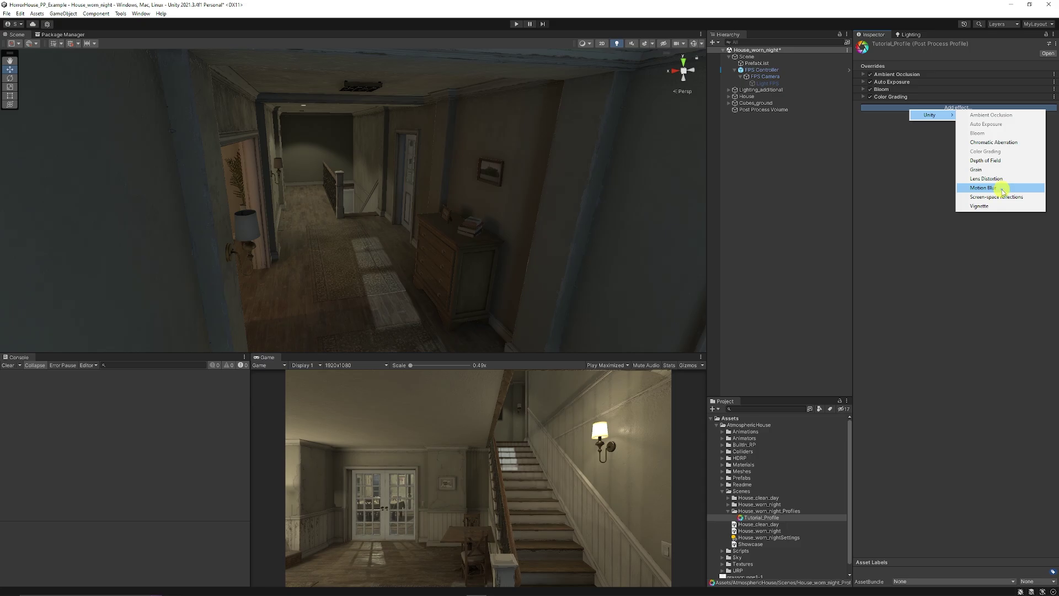
{"action": "left_click", "coordinate": [994, 198]}
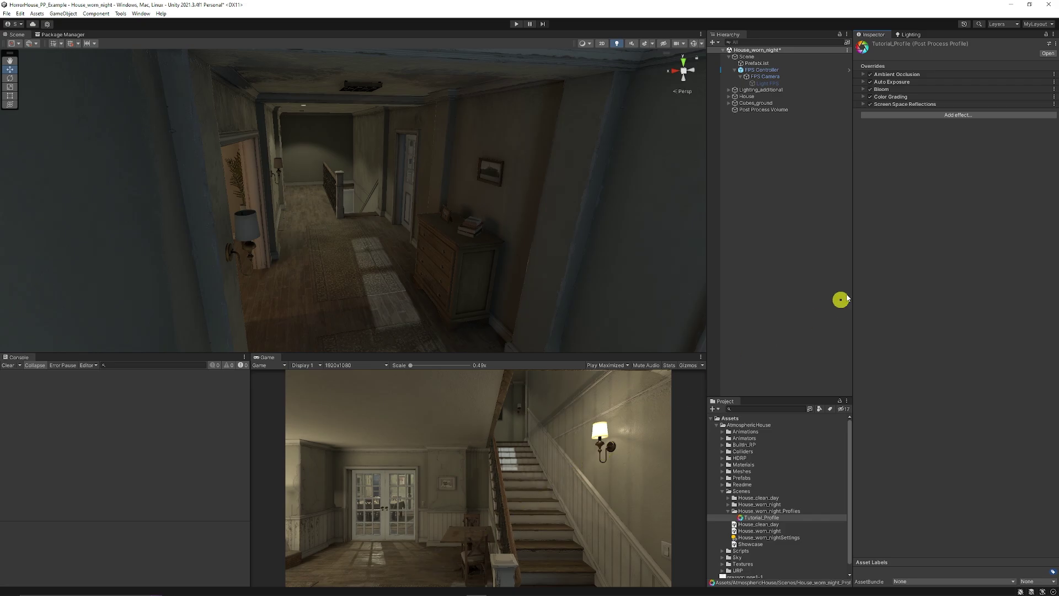
{"action": "left_click", "coordinate": [944, 115]}
{"action": "mouse_move", "coordinate": [966, 119]}
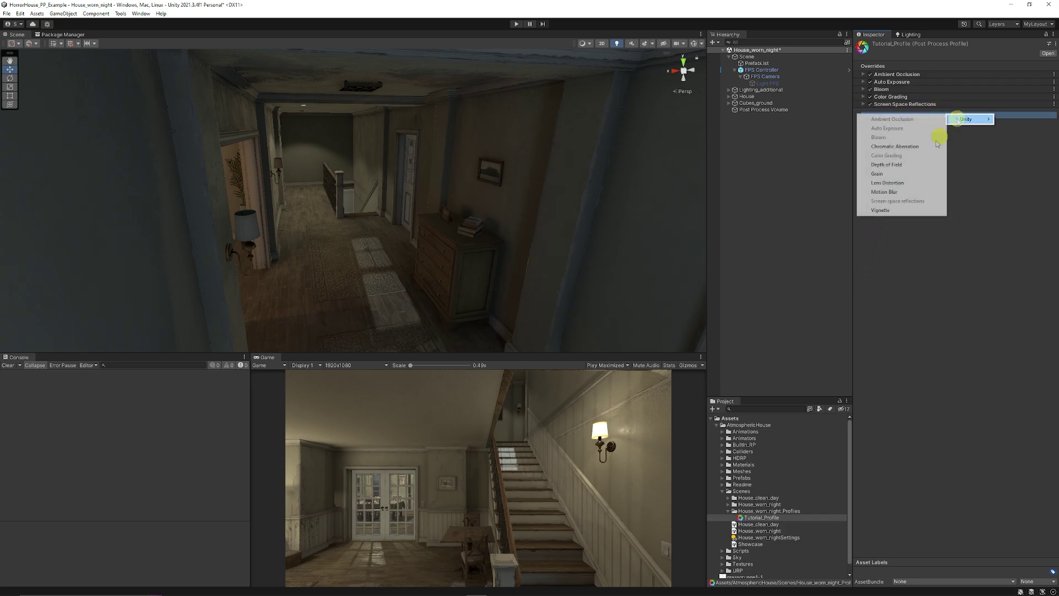
{"action": "left_click", "coordinate": [888, 210]}
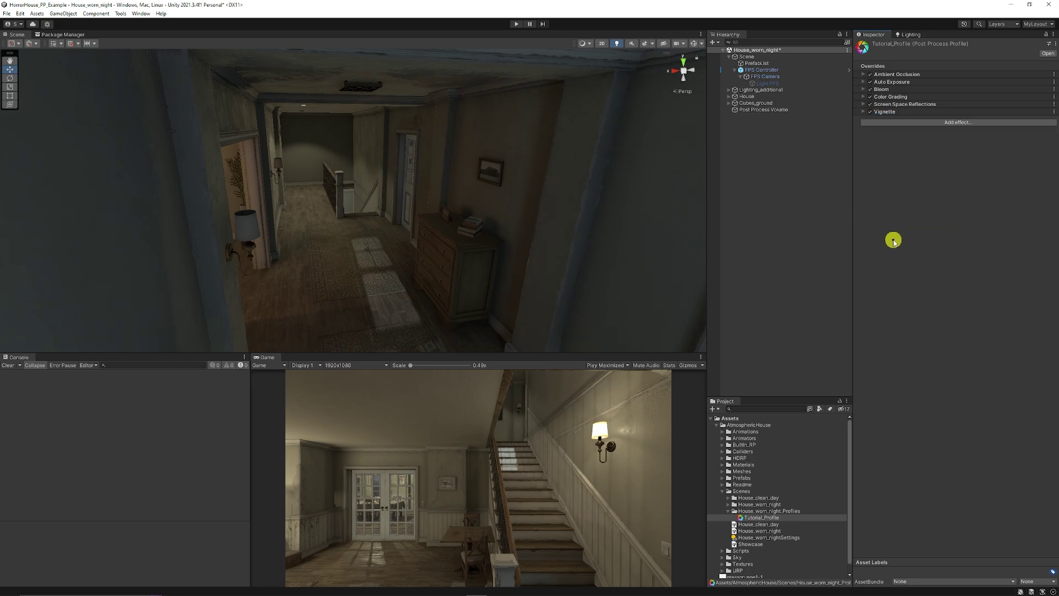
Step: Expand Vignette and enable its Mode override, left at Classic
{"action": "left_click", "coordinate": [887, 111]}
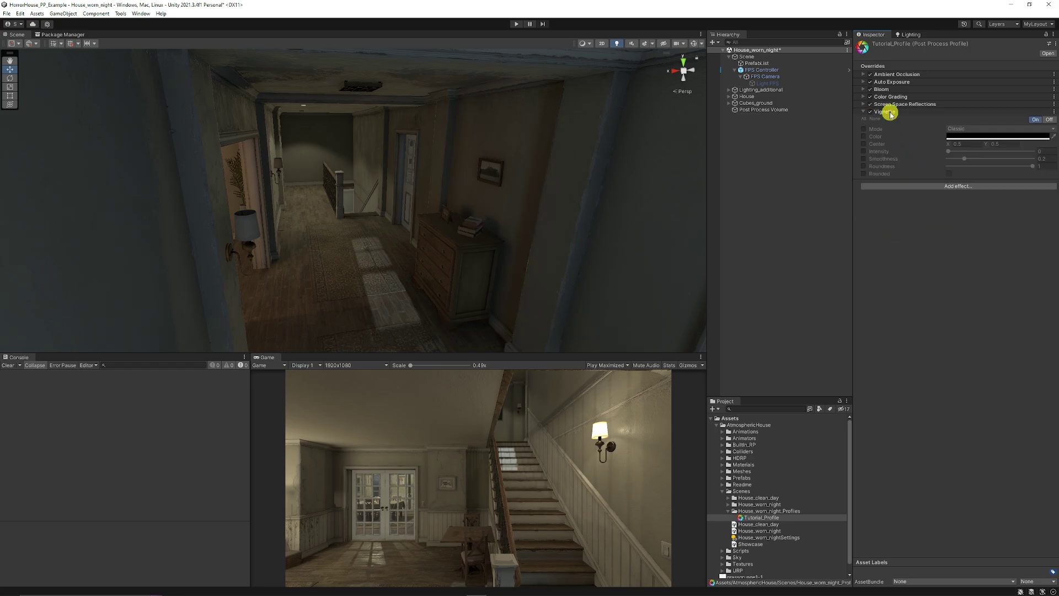
{"action": "left_click", "coordinate": [864, 129]}
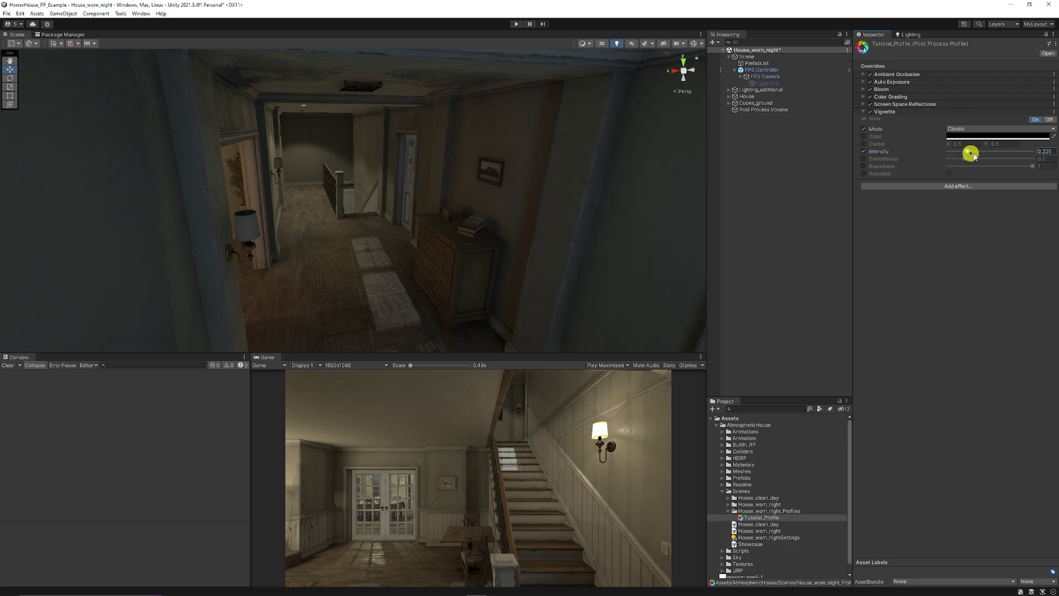
Step: Raise Vignette intensity to 0.386 and override the Screen Space Reflections preset to Medium
{"action": "left_click_drag", "start_coordinate": [974, 156], "coordinate": [983, 157]}
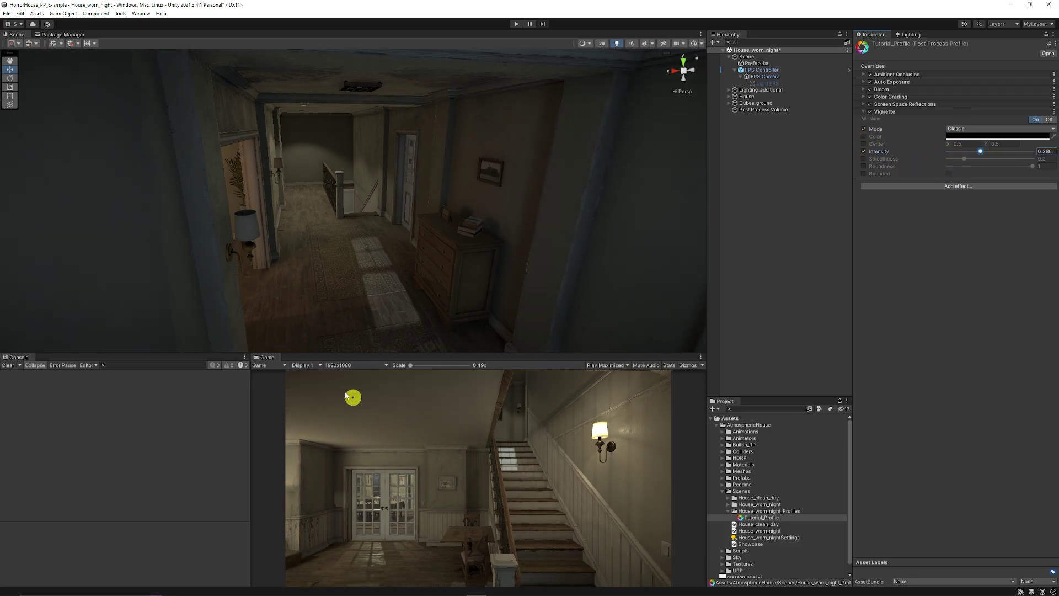
{"action": "left_click", "coordinate": [915, 104]}
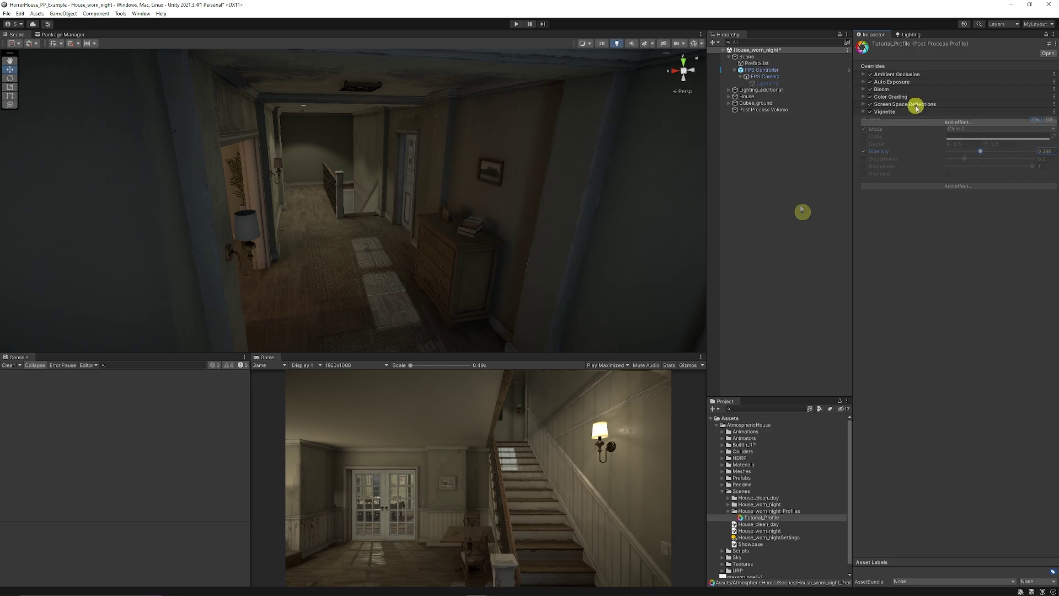
{"action": "left_click", "coordinate": [864, 121]}
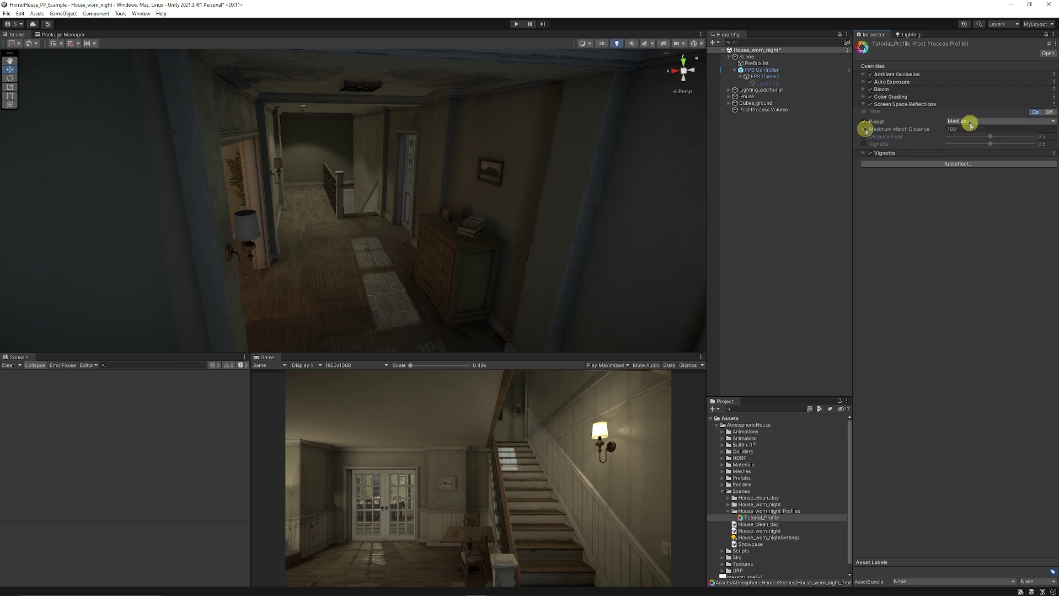
{"action": "left_click", "coordinate": [971, 123]}
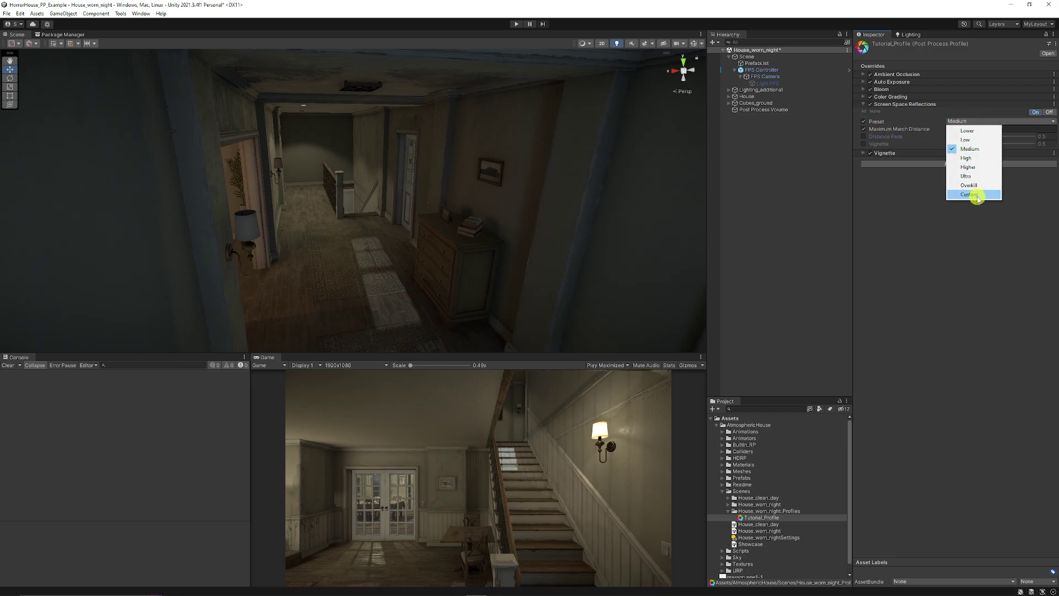
{"action": "left_click", "coordinate": [967, 158]}
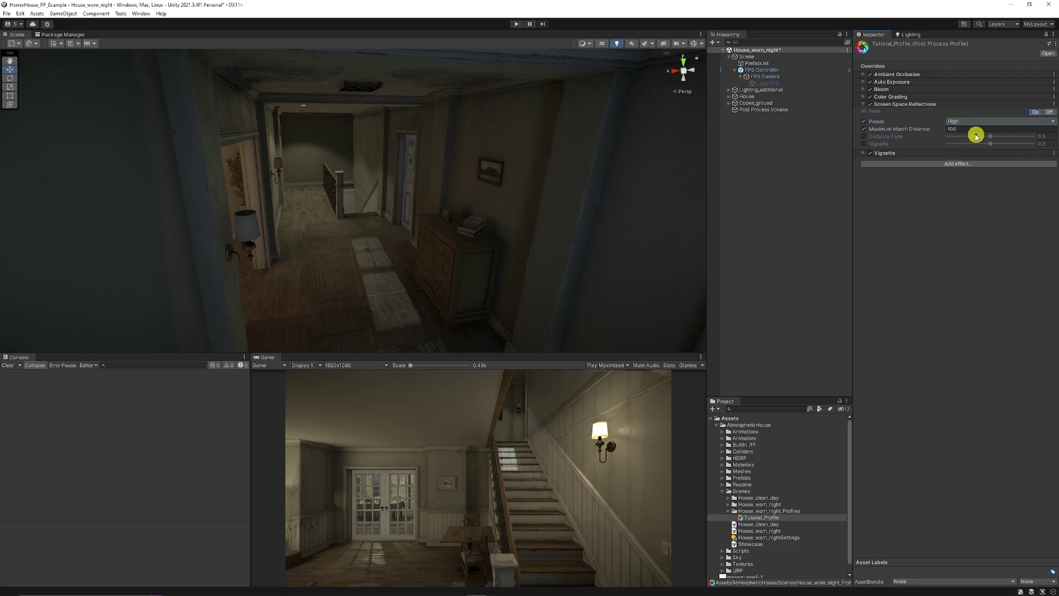
{"action": "left_click", "coordinate": [966, 148]}
Step: Toggle Screen Space Reflections off and on to compare, then collapse it
{"action": "left_click", "coordinate": [870, 105]}
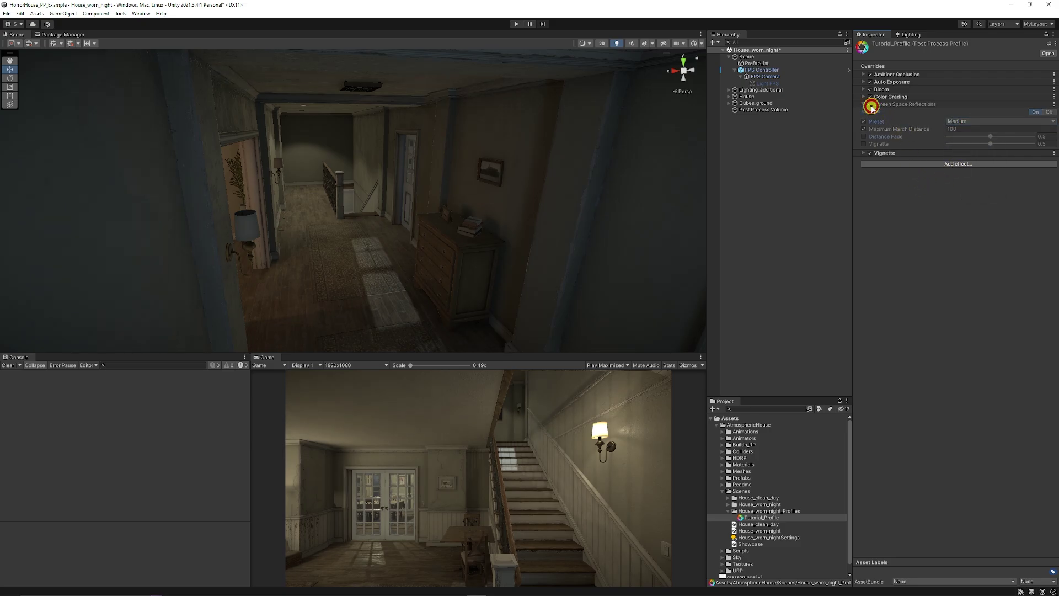
{"action": "left_click", "coordinate": [871, 104]}
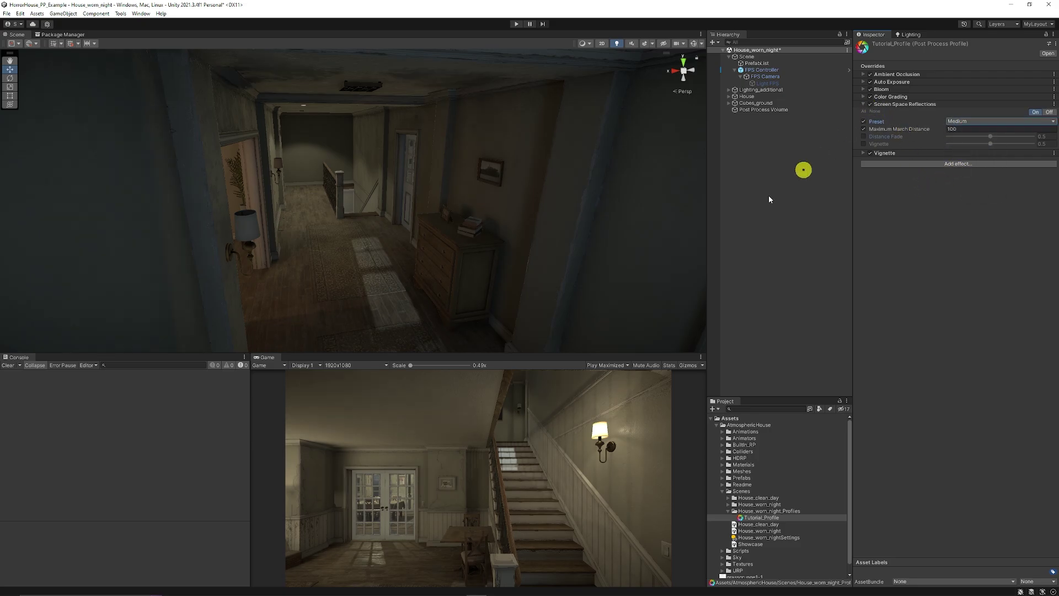
{"action": "left_click", "coordinate": [899, 105]}
Step: Override Auto Exposure Minimum to 2.6 EV and Maximum to 9 EV, shifting Filtering higher
{"action": "left_click", "coordinate": [892, 82]}
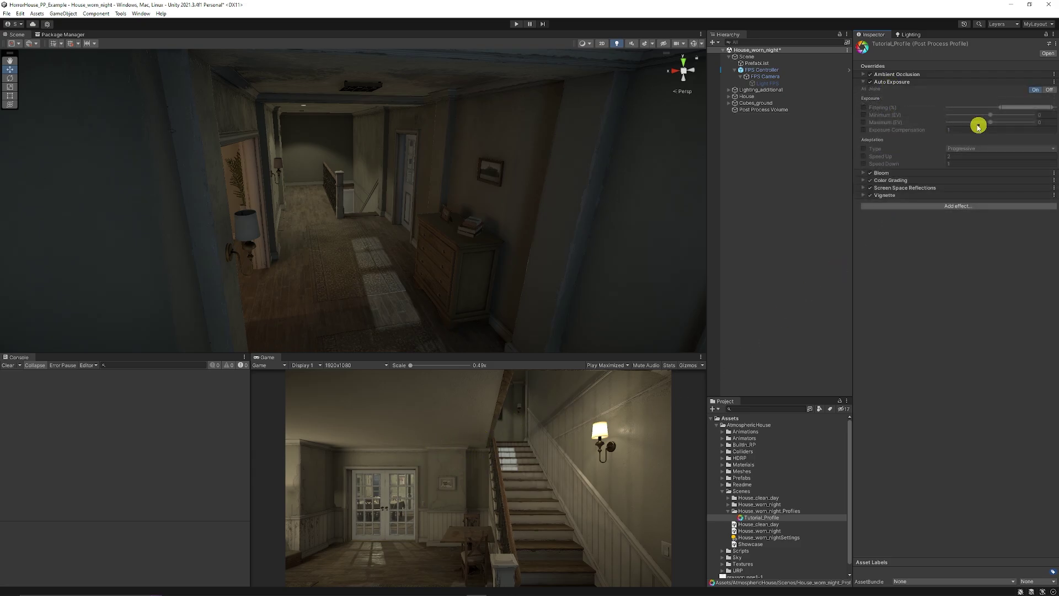
{"action": "left_click", "coordinate": [864, 115]}
{"action": "left_click", "coordinate": [864, 122]}
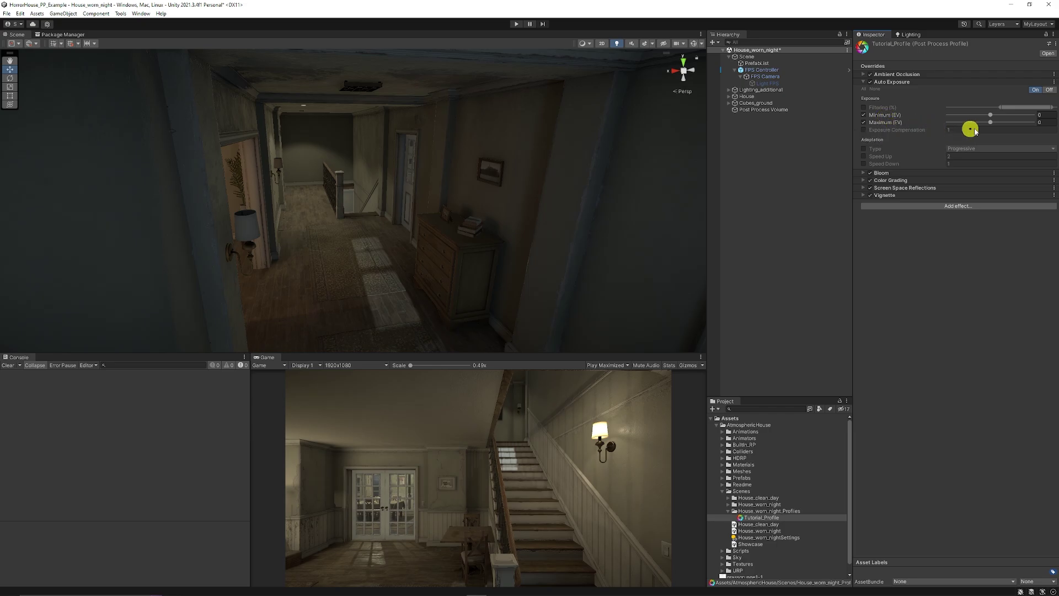
{"action": "left_click", "coordinate": [1047, 115]}
{"action": "type", "text": "2."}
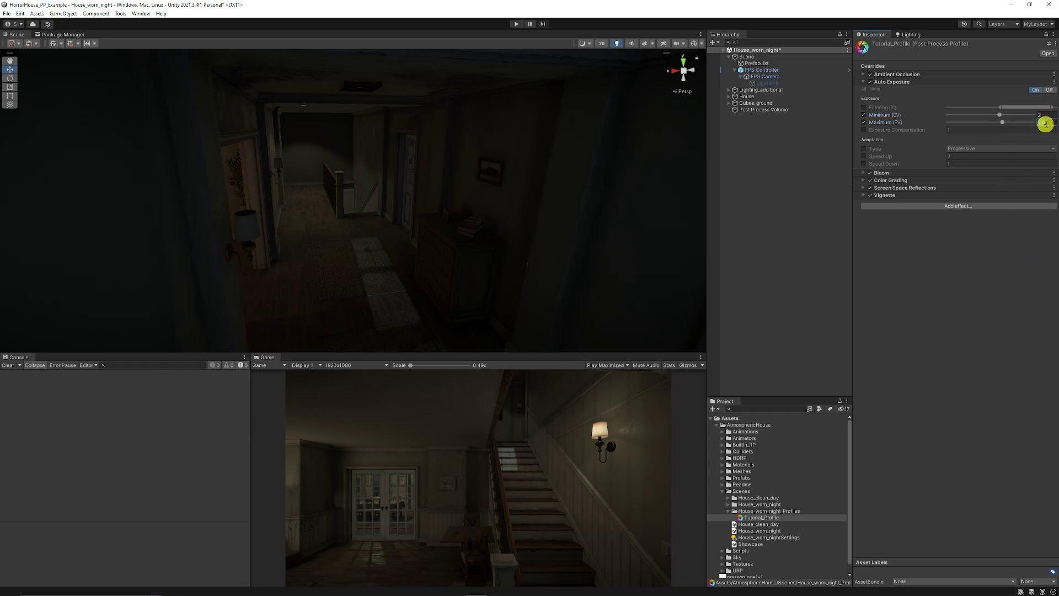
{"action": "type", "text": "6"}
{"action": "key", "text": "Tab"}
{"action": "key", "text": "Return"}
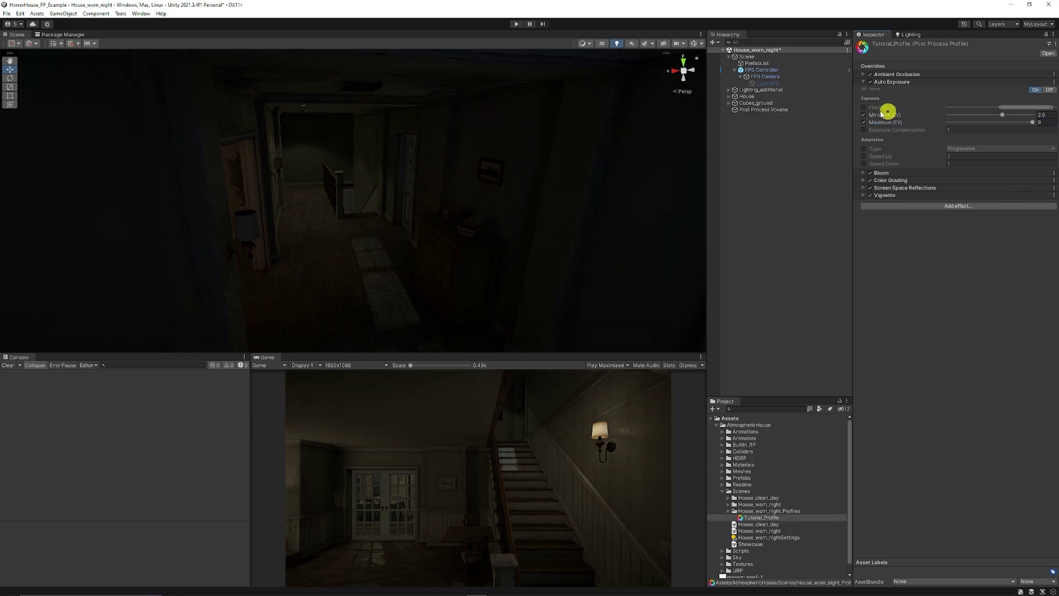
{"action": "left_click", "coordinate": [865, 108]}
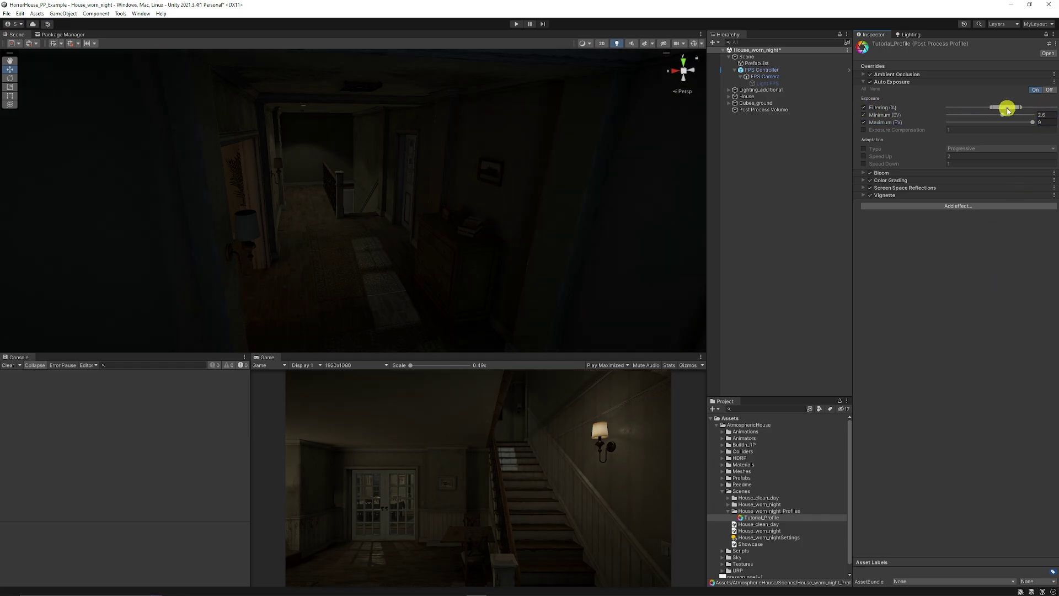
{"action": "left_click_drag", "start_coordinate": [1007, 110], "coordinate": [1041, 112]}
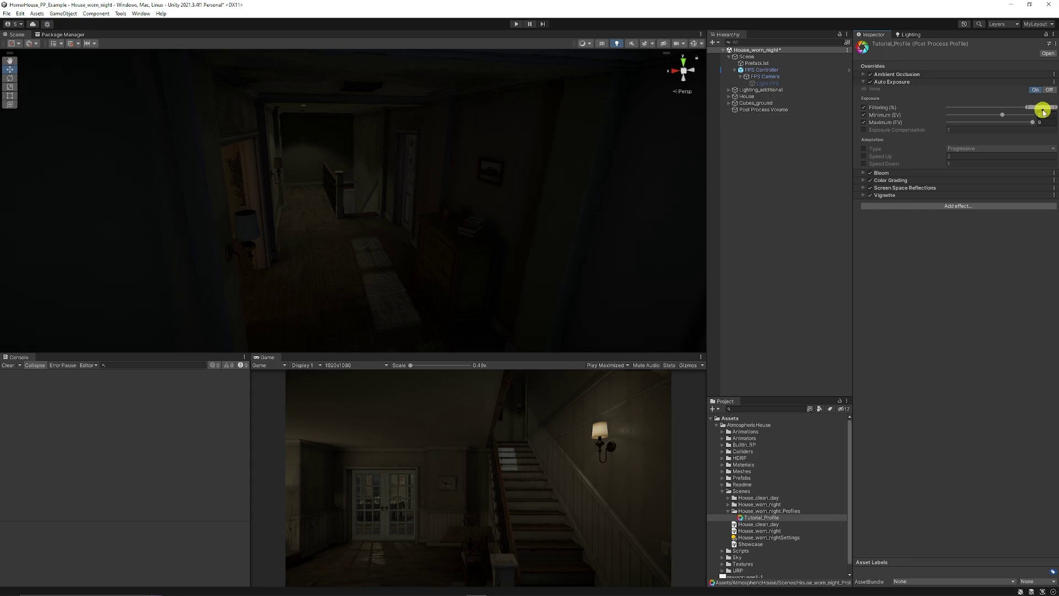
Step: Override Color Grading mode to High Definition Range and tonemapping to ACES
{"action": "left_click", "coordinate": [903, 81]}
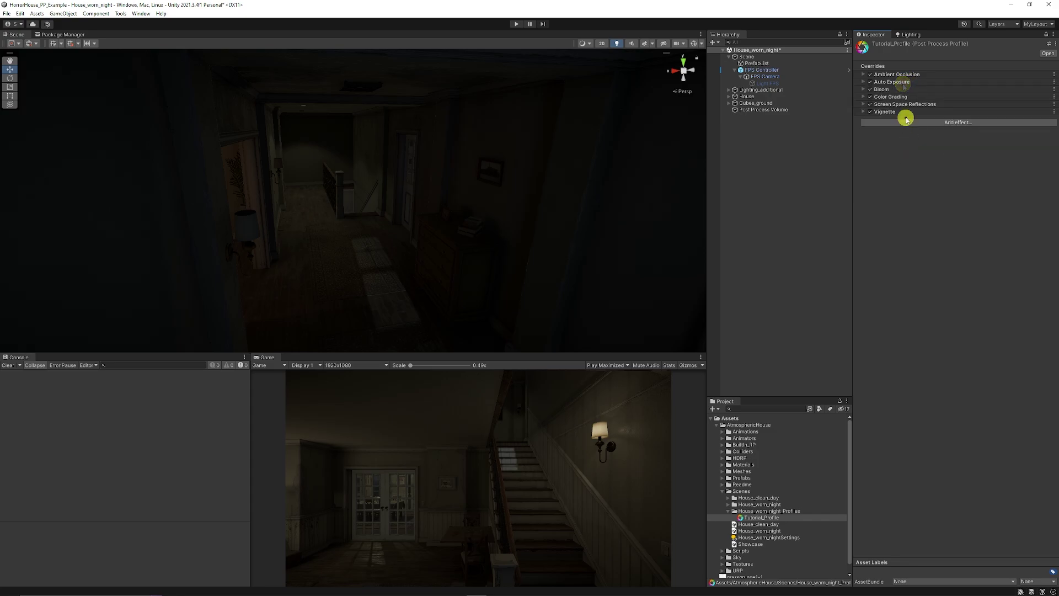
{"action": "left_click", "coordinate": [895, 97]}
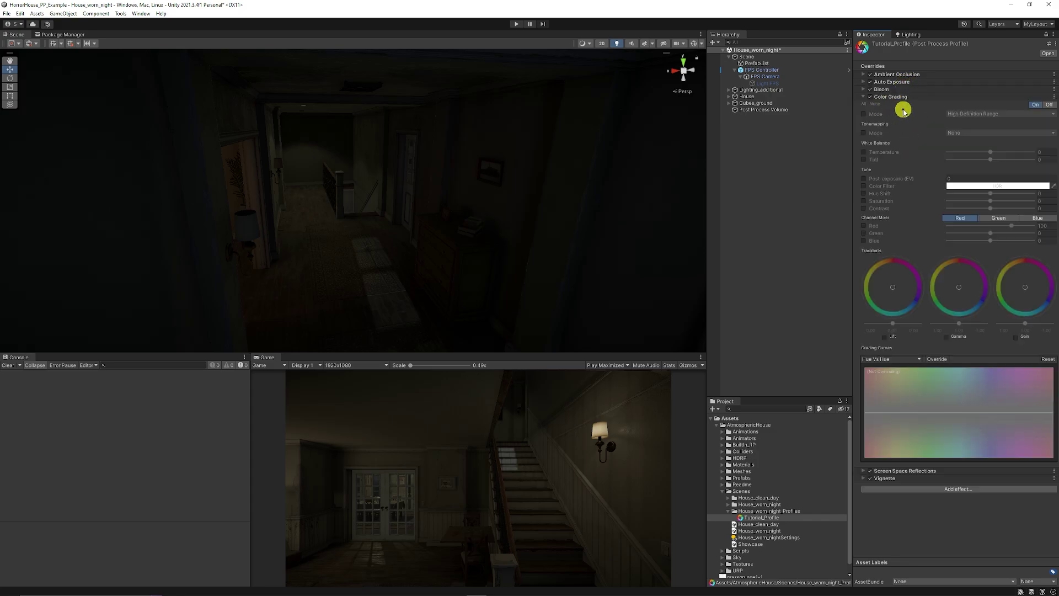
{"action": "left_click", "coordinate": [865, 114]}
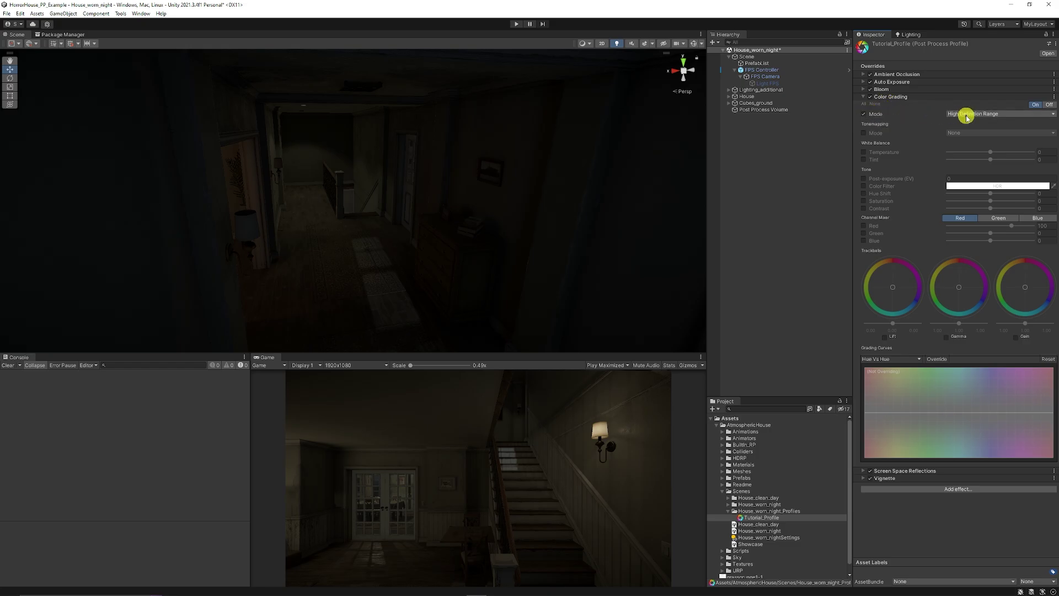
{"action": "left_click", "coordinate": [866, 114]}
{"action": "left_click", "coordinate": [864, 133]}
{"action": "left_click", "coordinate": [976, 132]}
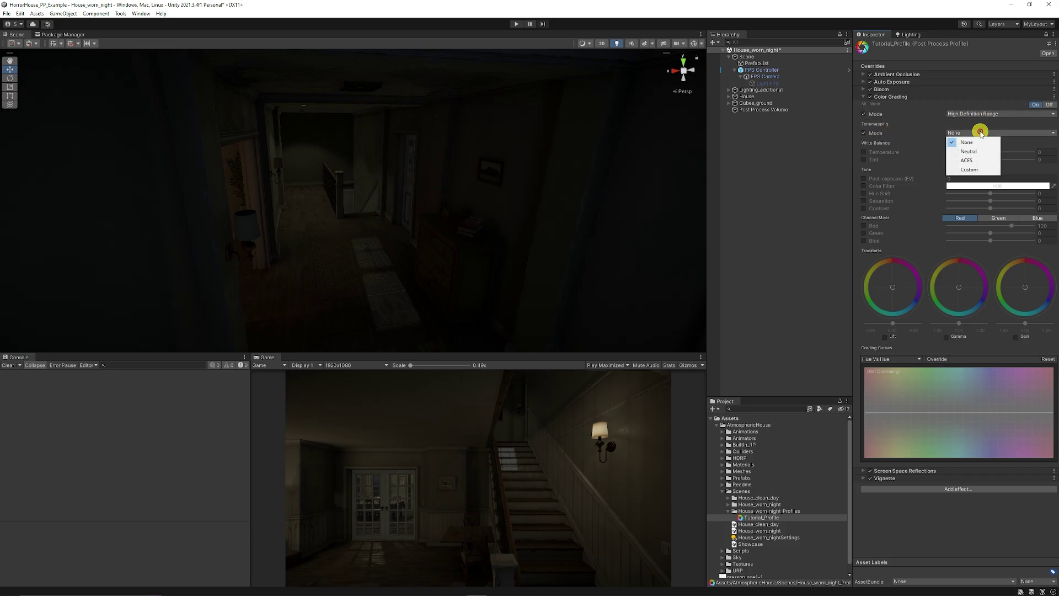
{"action": "left_click", "coordinate": [976, 160]}
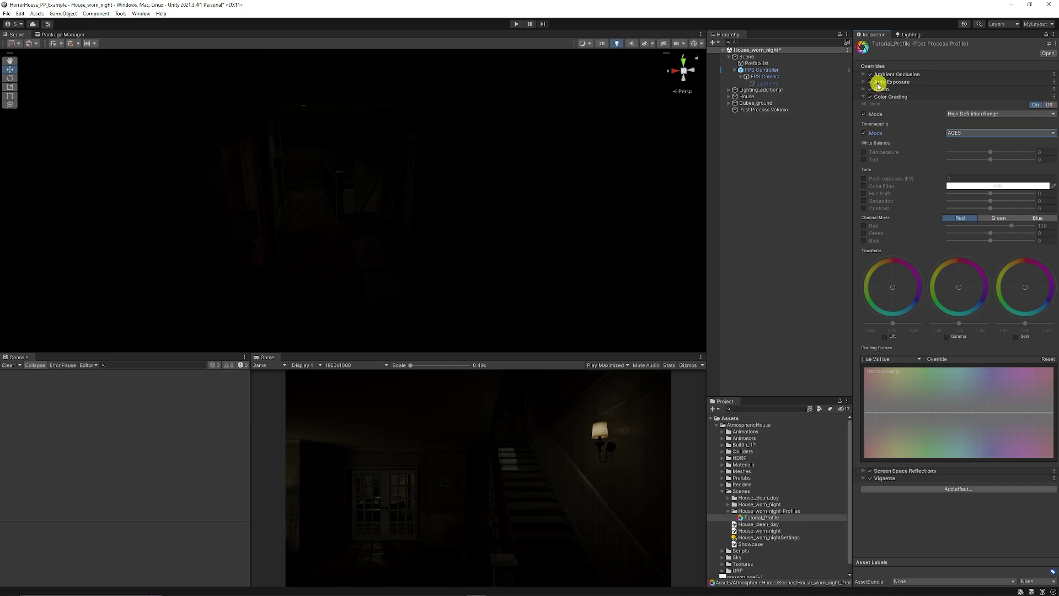
Step: Disable Auto Exposure and compare tonemapping None against ACES, ending on ACES
{"action": "left_click", "coordinate": [870, 83]}
{"action": "left_click", "coordinate": [969, 134]}
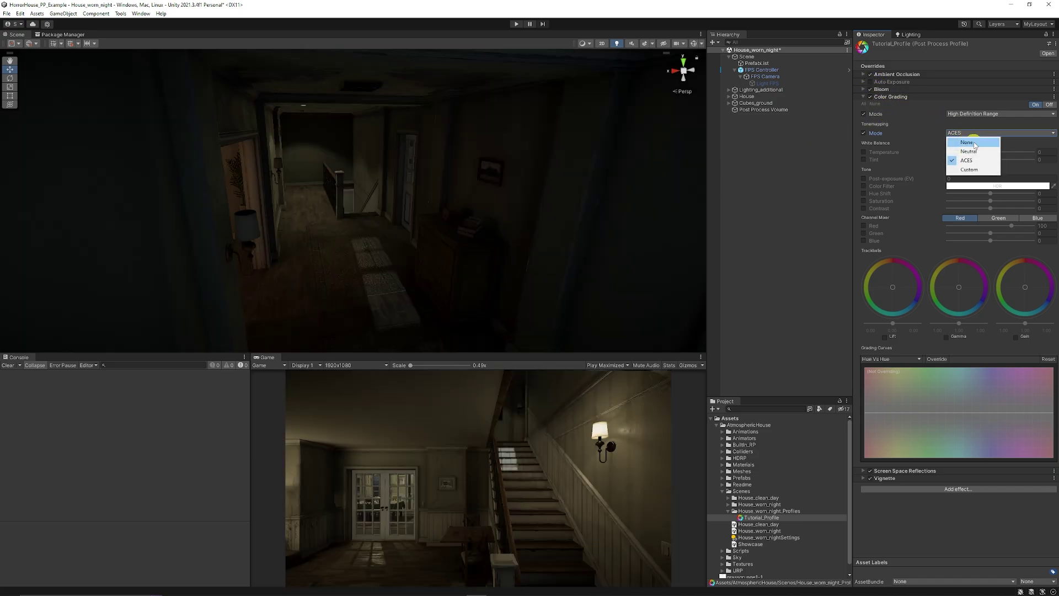
{"action": "left_click", "coordinate": [969, 142]}
{"action": "left_click", "coordinate": [978, 134]}
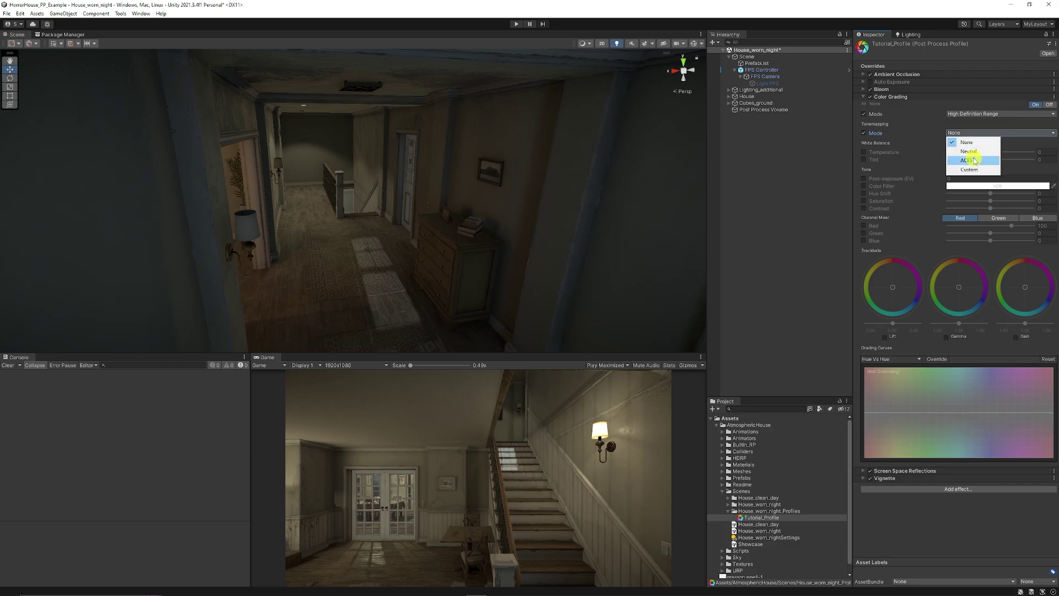
{"action": "left_click", "coordinate": [967, 160]}
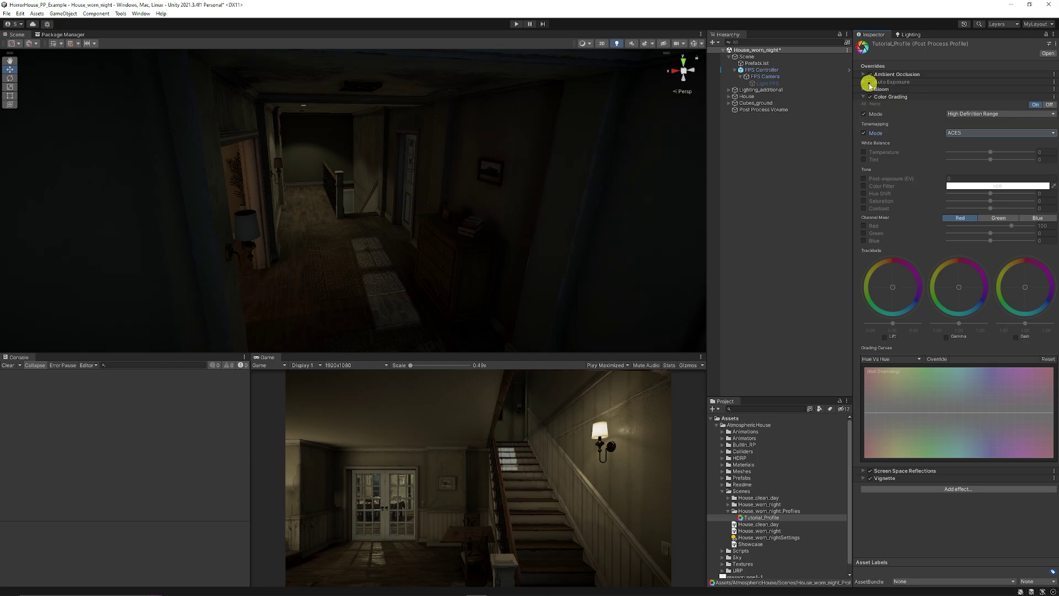
Step: Re-enable Auto Exposure; override post-exposure to 1, contrast to 5, and enable the Gamma trackball
{"action": "left_click", "coordinate": [870, 82]}
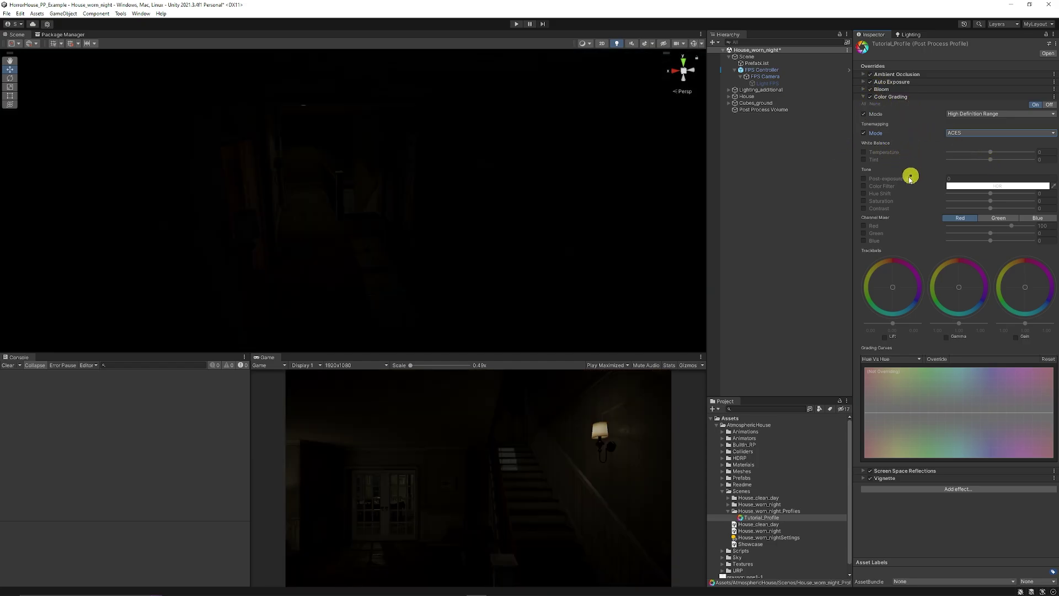
{"action": "left_click", "coordinate": [864, 179]}
{"action": "left_click", "coordinate": [957, 178]}
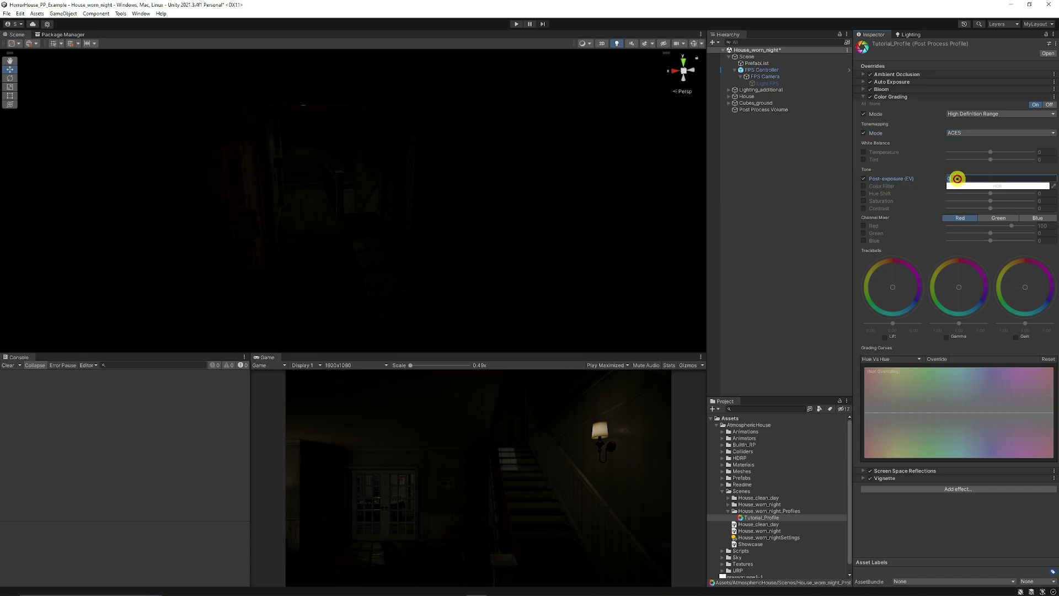
{"action": "type", "text": "1"}
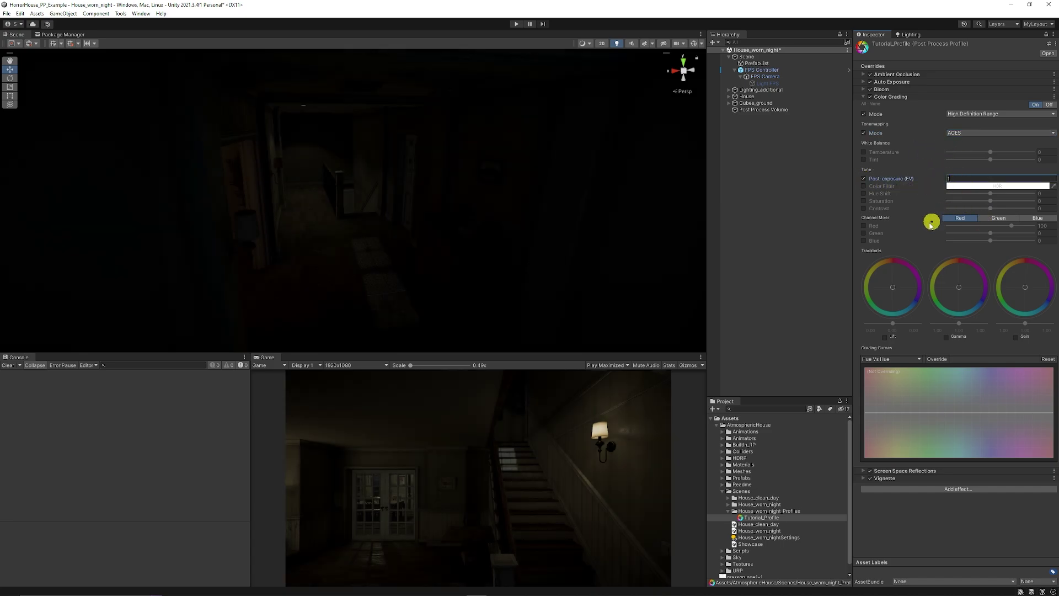
{"action": "left_click", "coordinate": [864, 208]}
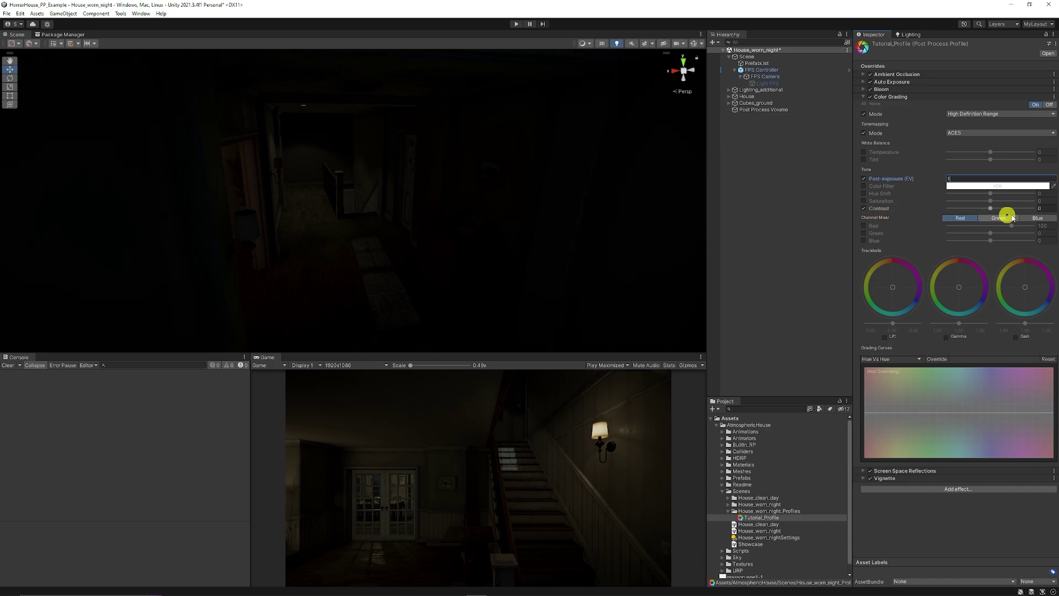
{"action": "left_click", "coordinate": [1051, 210]}
{"action": "type", "text": "5"}
{"action": "left_click", "coordinate": [967, 310]}
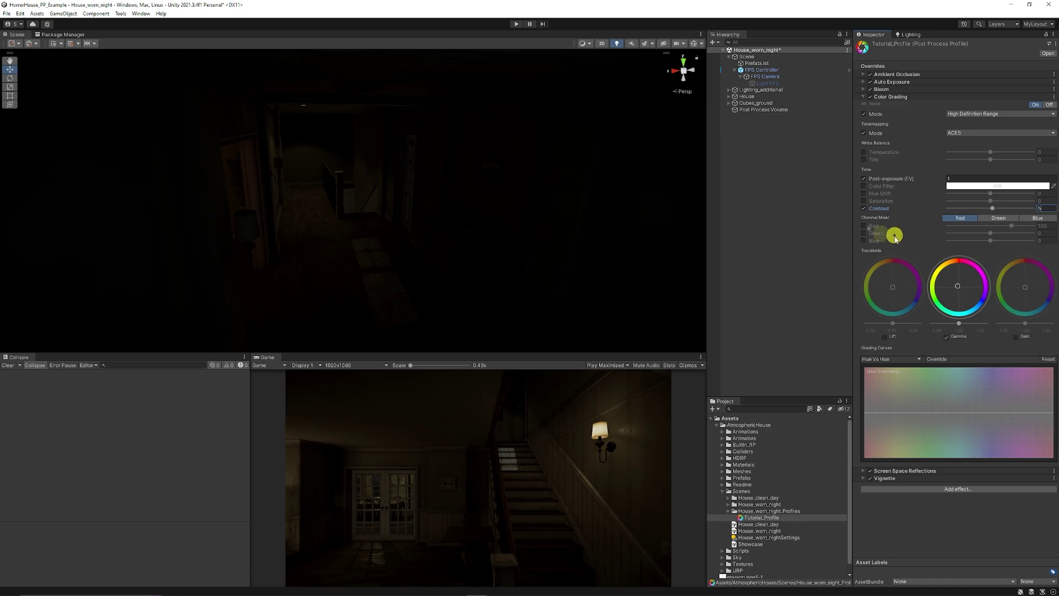
Step: Enable Bloom's Intensity and Threshold overrides, setting intensity 2 and threshold 0.3
{"action": "left_click", "coordinate": [888, 97]}
{"action": "left_click", "coordinate": [884, 90]}
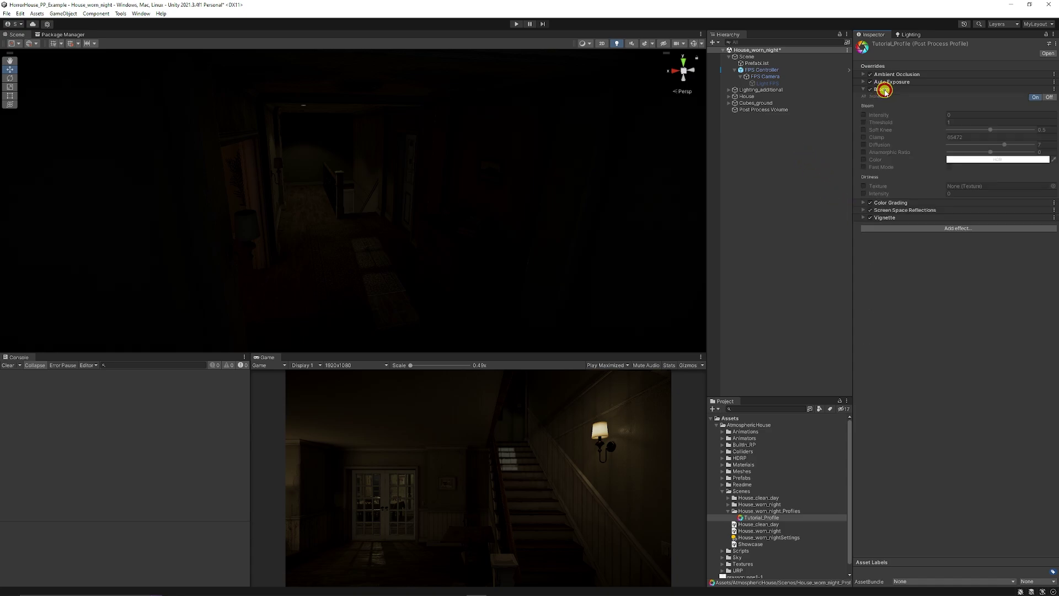
{"action": "left_click", "coordinate": [864, 114]}
{"action": "left_click", "coordinate": [864, 122]}
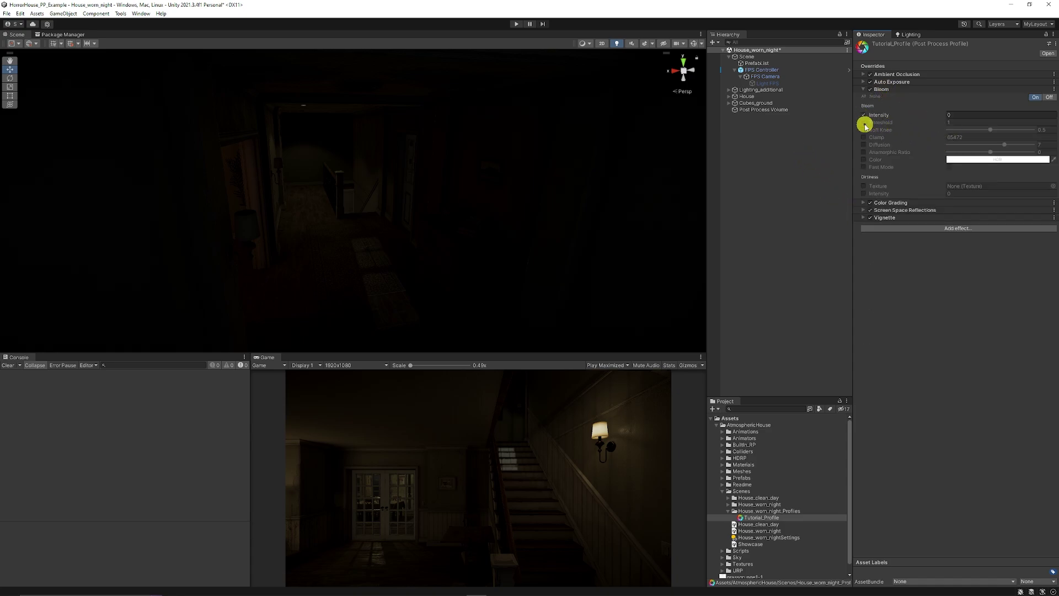
{"action": "left_click", "coordinate": [943, 116]}
{"action": "type", "text": "2"}
{"action": "left_click", "coordinate": [972, 123]}
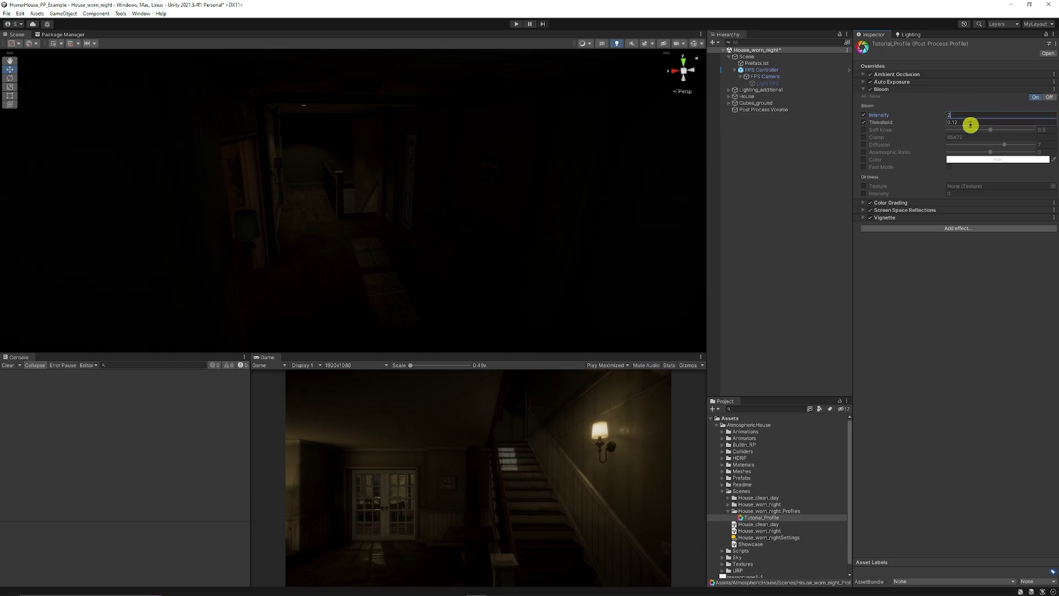
{"action": "type", "text": "0.2"}
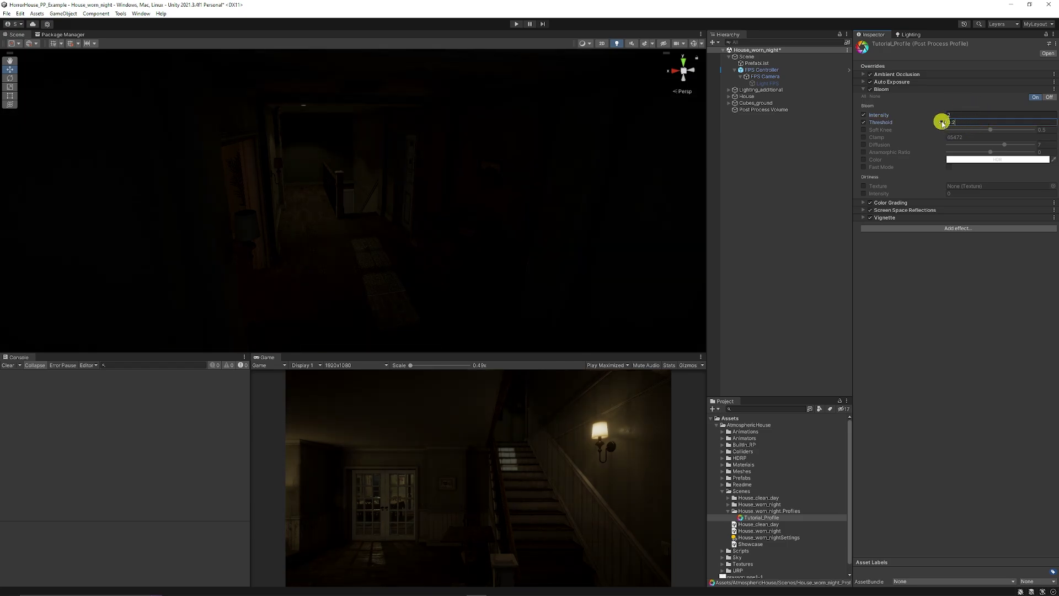
{"action": "left_click_drag", "start_coordinate": [942, 122], "coordinate": [942, 127]}
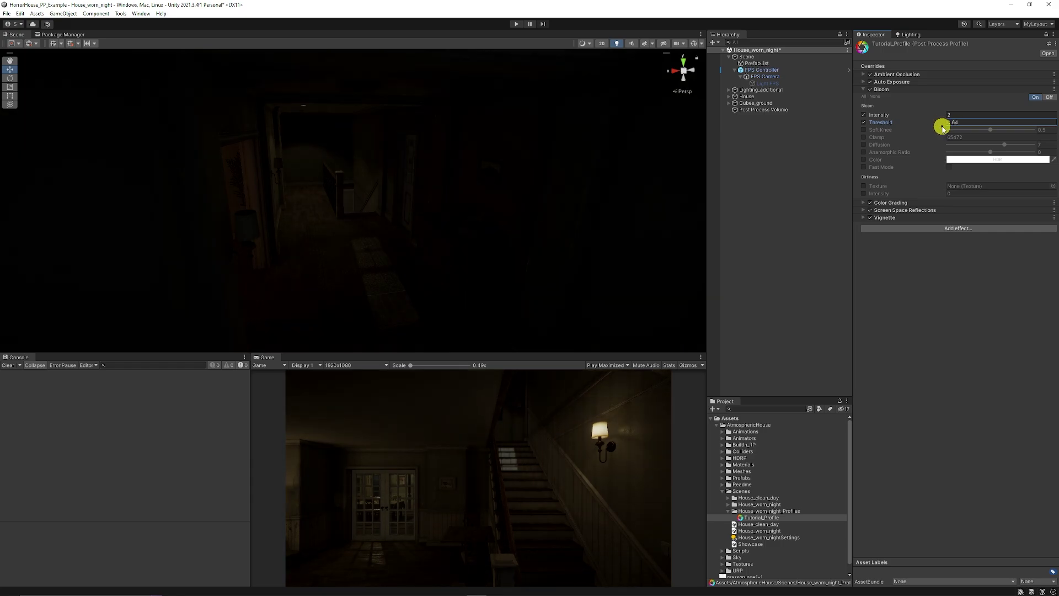
{"action": "key", "text": "BackSpace"}
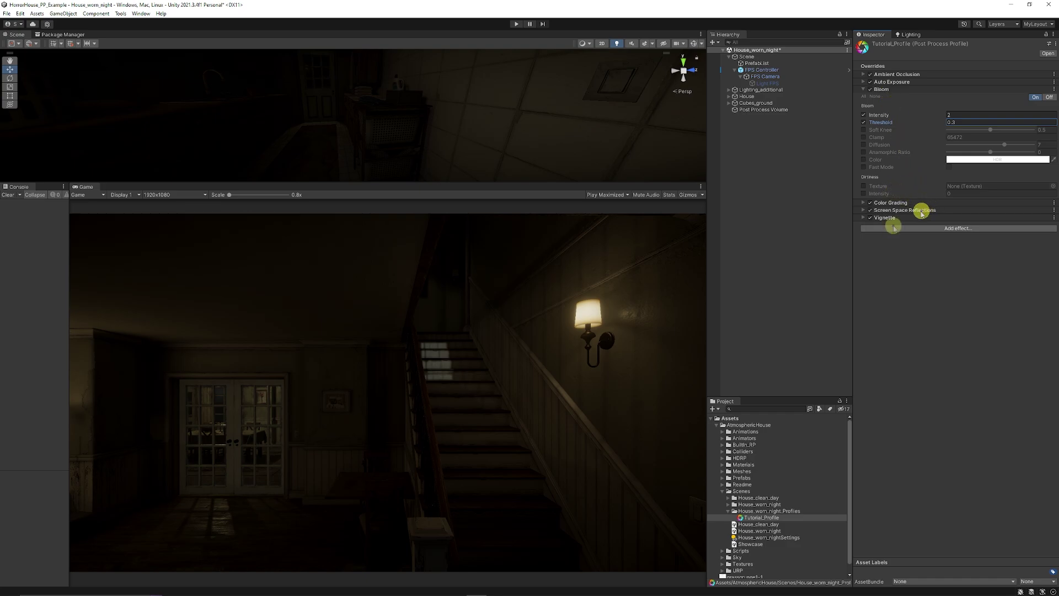
Step: Raise Bloom intensity, enable the dirt override, and assign grassgrunge1-1 as the dirt texture
{"action": "left_click", "coordinate": [944, 116]}
{"action": "left_click_drag", "start_coordinate": [944, 116], "coordinate": [966, 121]}
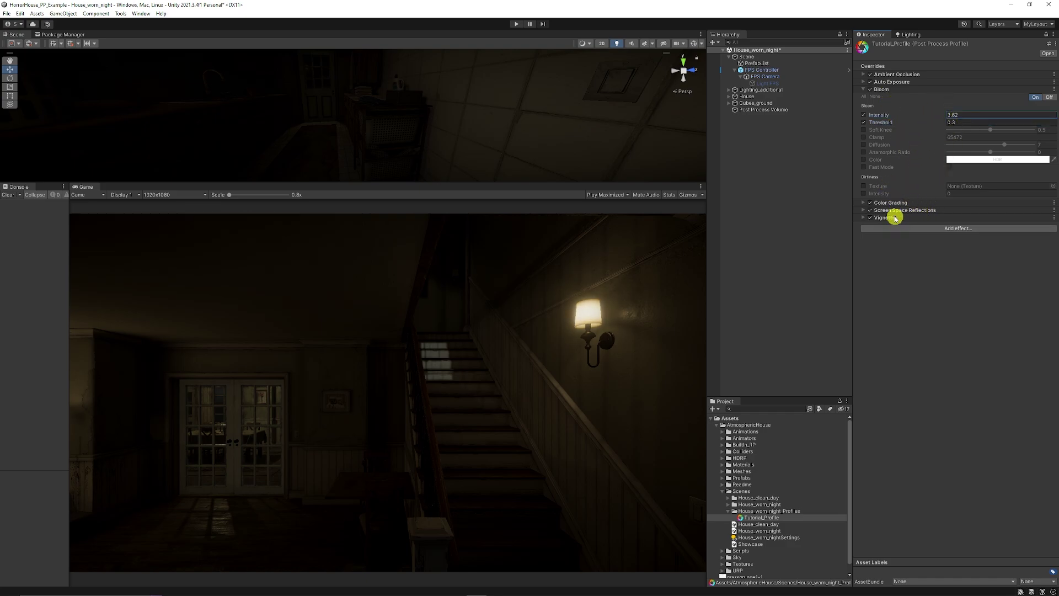
{"action": "left_click", "coordinate": [864, 194]}
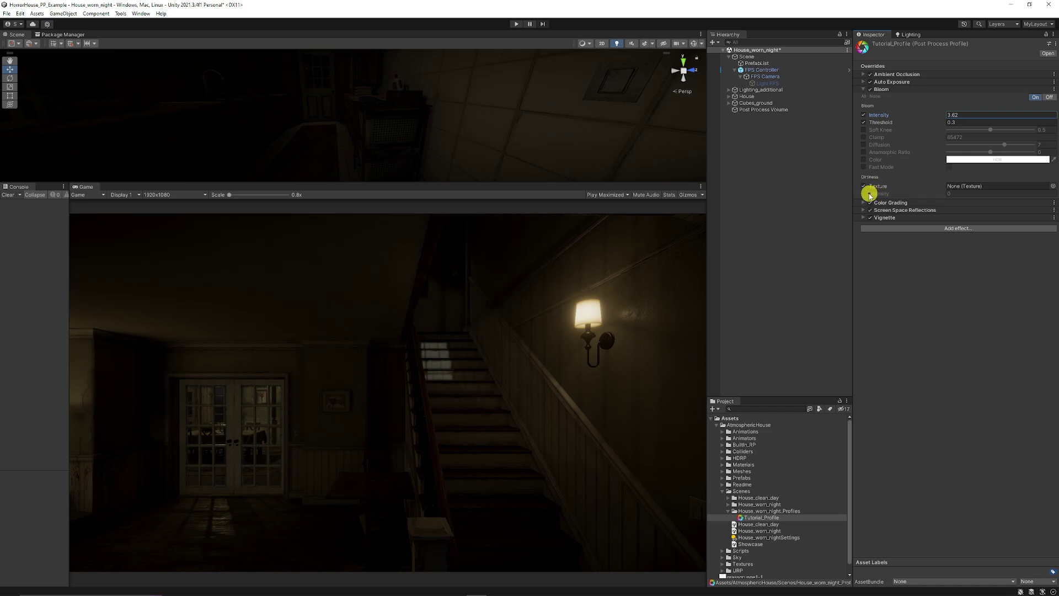
{"action": "scroll", "coordinate": [789, 571], "scroll_direction": "down", "scroll_amount": 1}
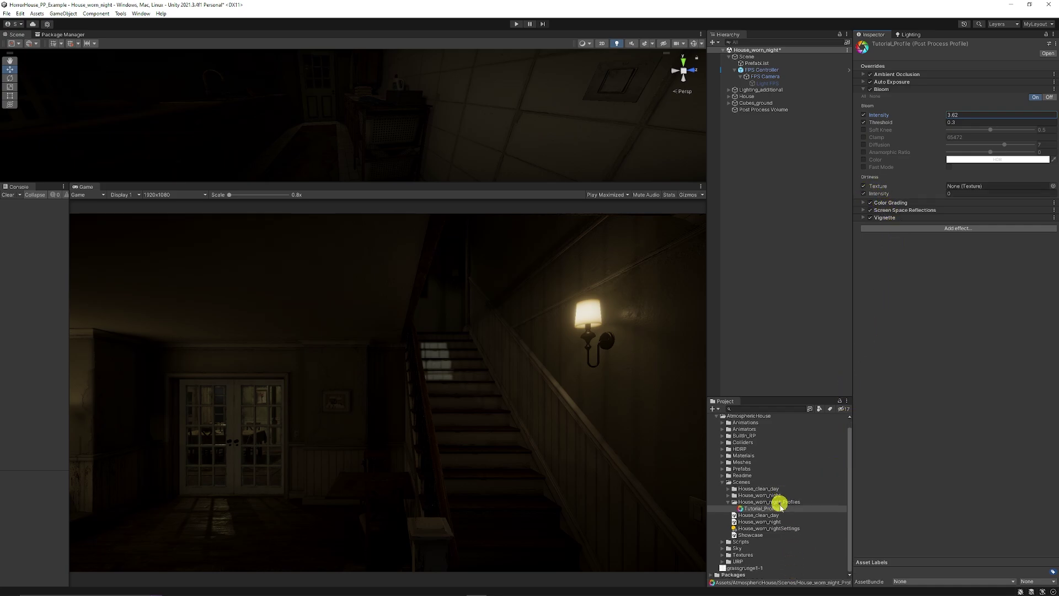
{"action": "left_click_drag", "start_coordinate": [744, 571], "coordinate": [116, 201]}
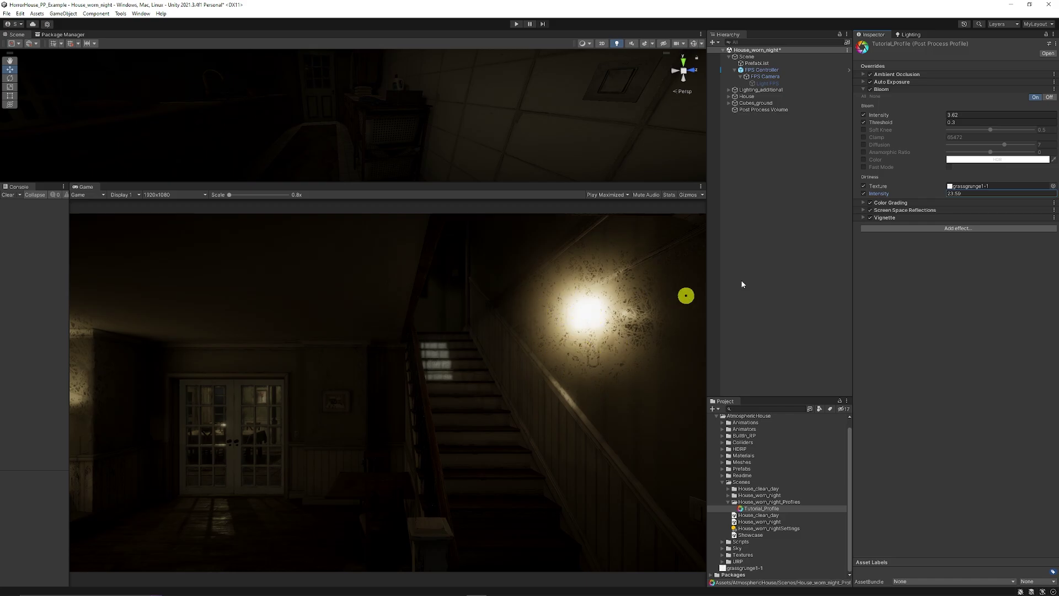
Step: Set dirt intensity to 0.5 and settle Bloom intensity at 3.36
{"action": "type", "text": "1"}
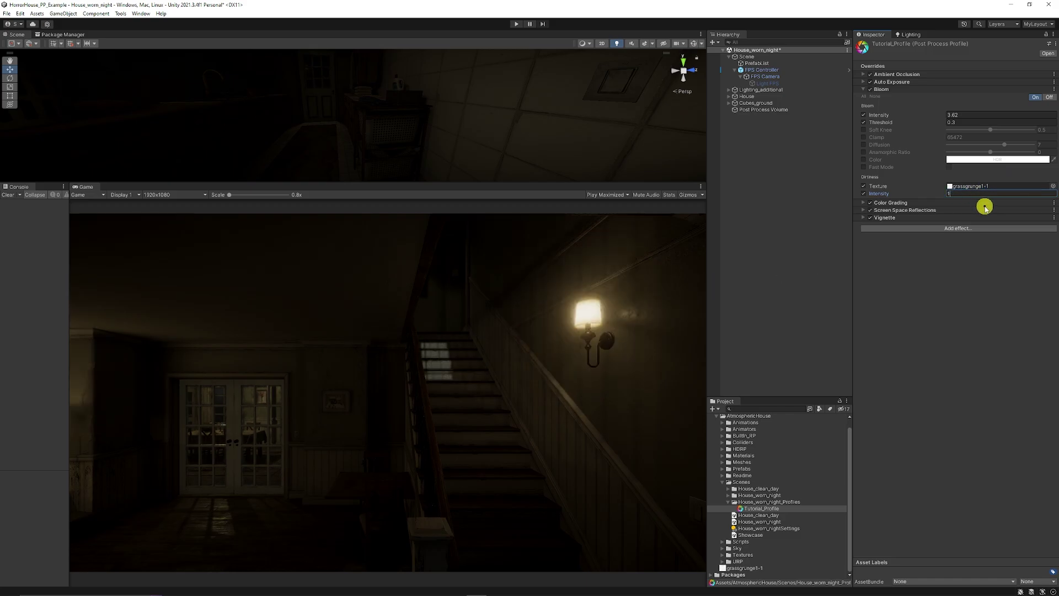
{"action": "key", "text": "BackSpace"}
{"action": "type", "text": "0.5"}
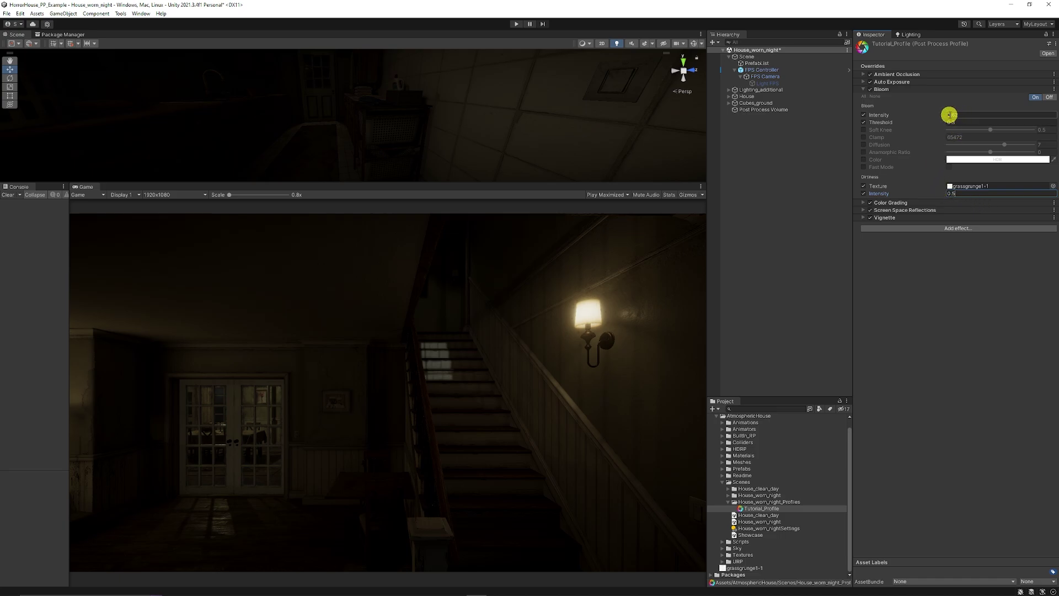
{"action": "left_click_drag", "start_coordinate": [948, 115], "coordinate": [921, 120]}
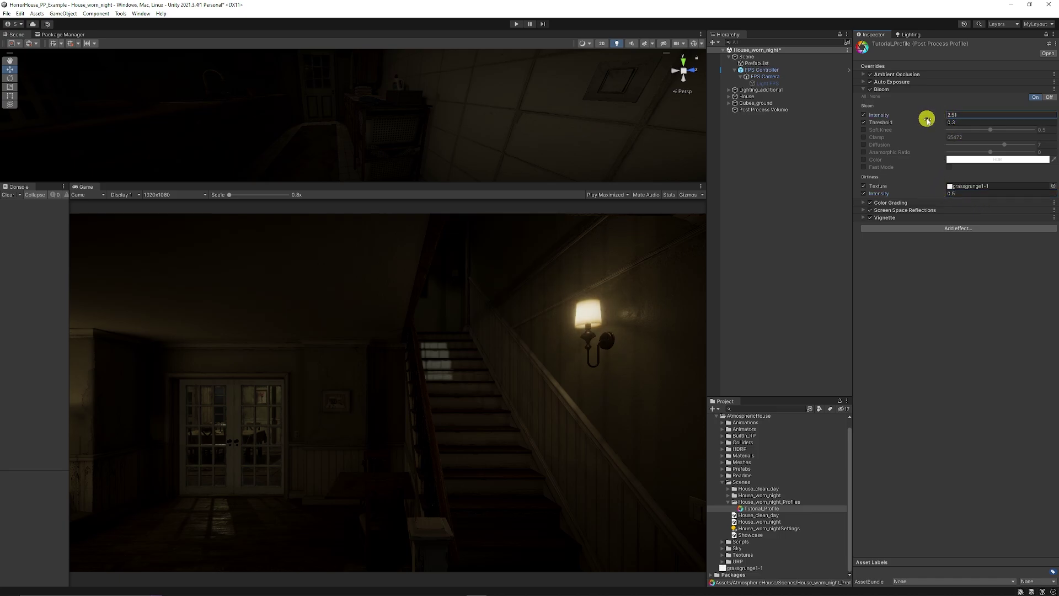
{"action": "left_click_drag", "start_coordinate": [945, 194], "coordinate": [703, 296]}
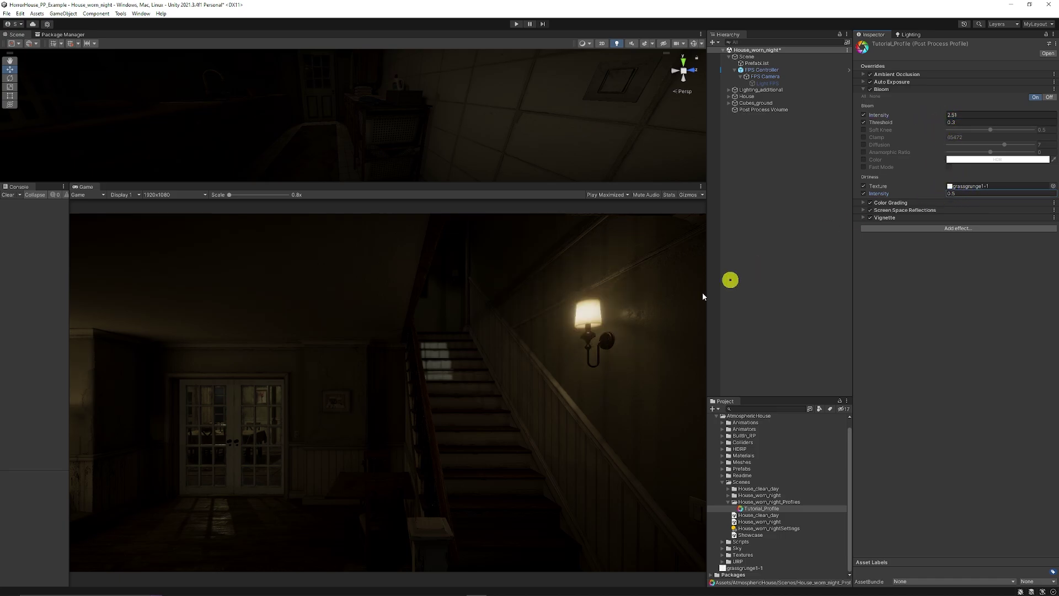
{"action": "left_click", "coordinate": [945, 114]}
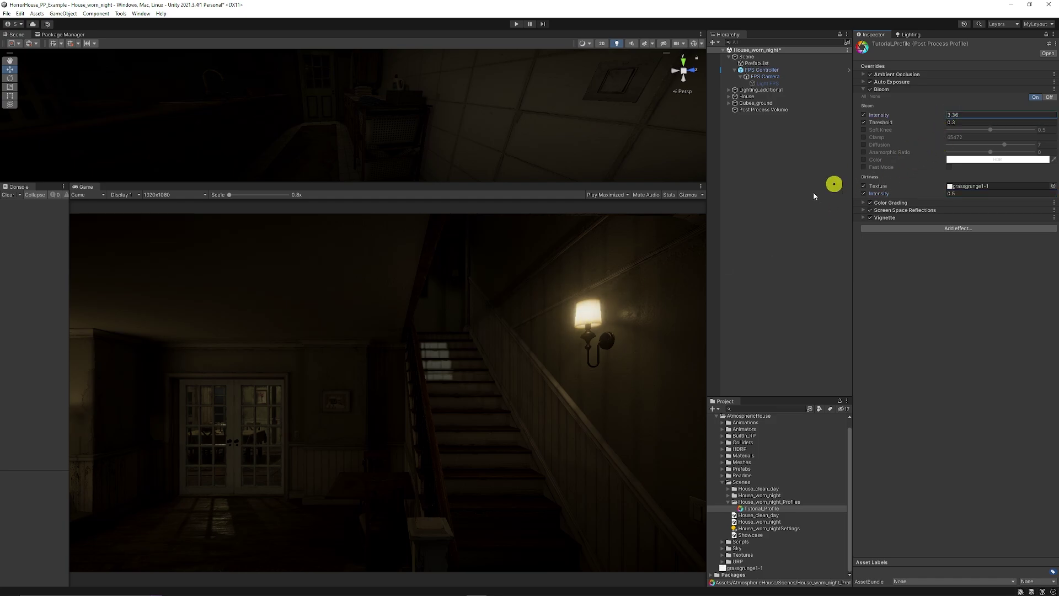
Step: Enter Play mode (Ctrl+P) to preview the post-processed night house scene
{"action": "key", "text": "ctrl+p"}
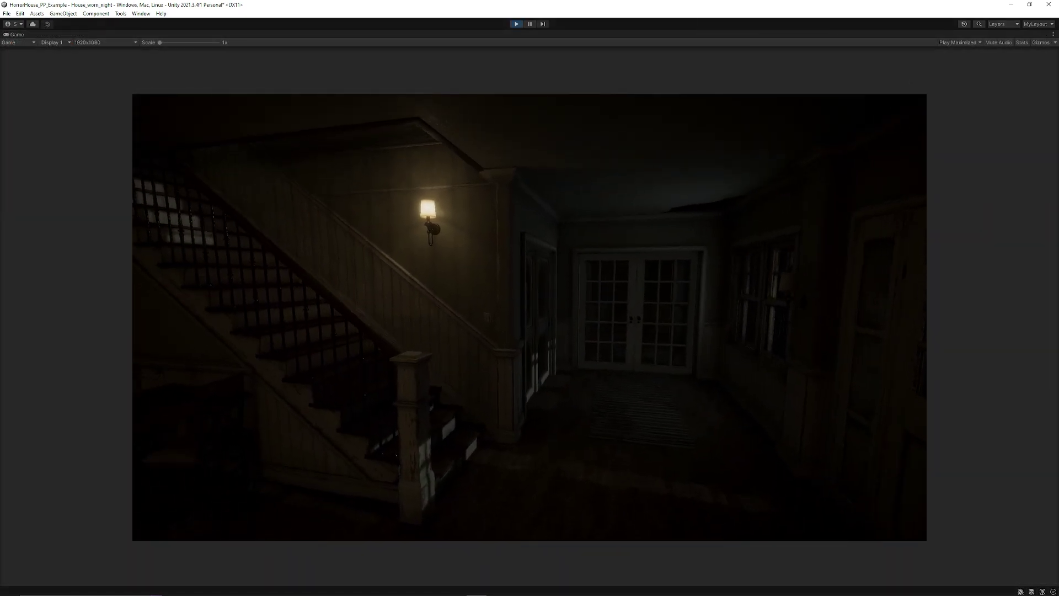